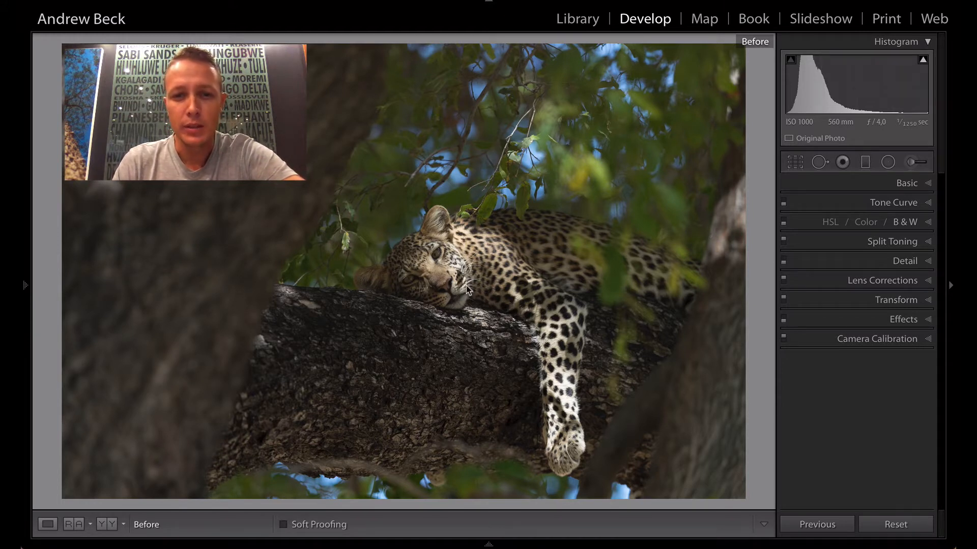
Inspect the leopard's face up close in the Before view of the original colour photo.
click(443, 273)
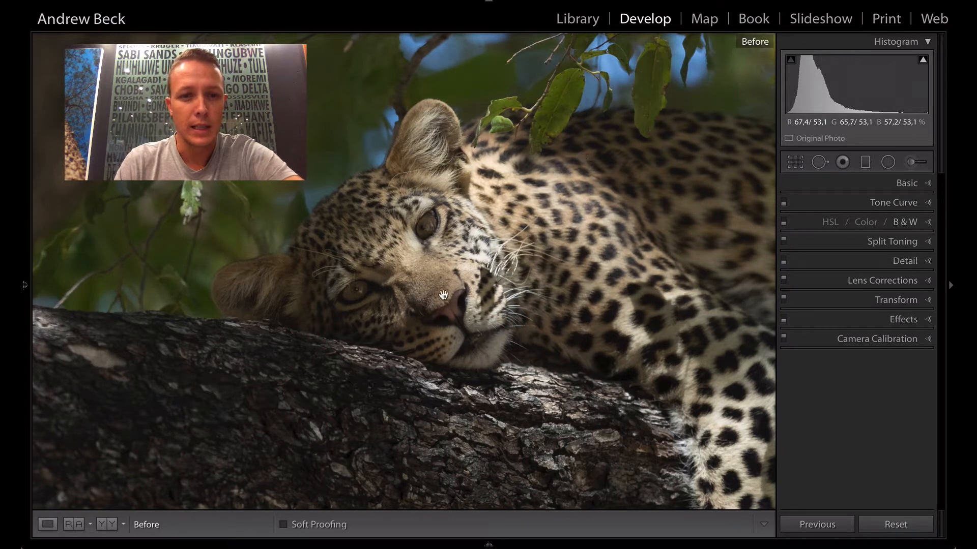
click(356, 351)
click(358, 353)
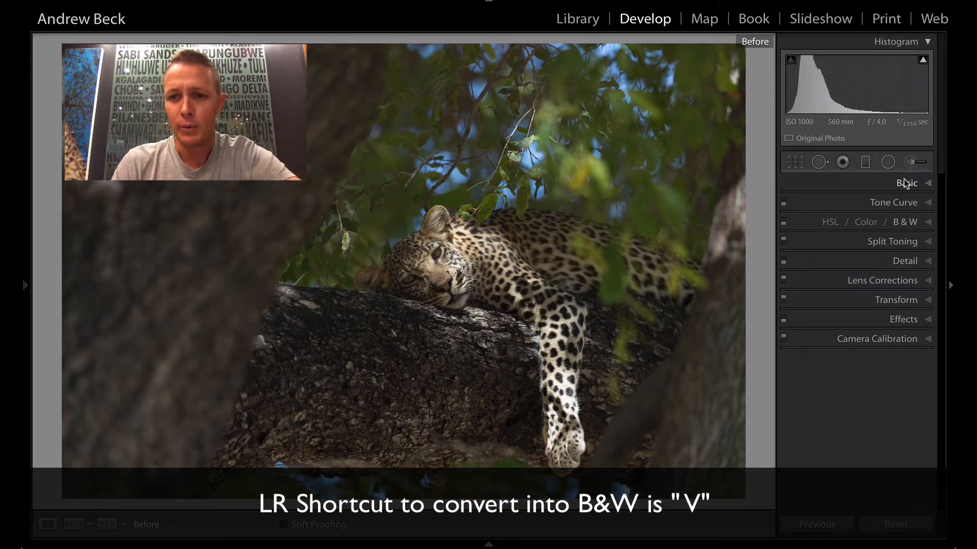
Set Highlights to -27 on the edited photo and compare the colour treatment, ending on Black & White.
click(906, 183)
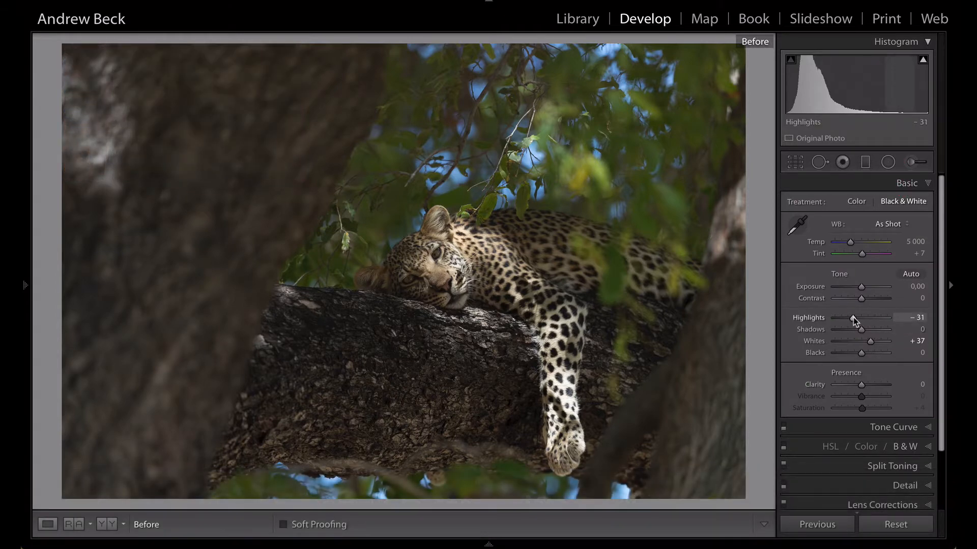
key(backslash)
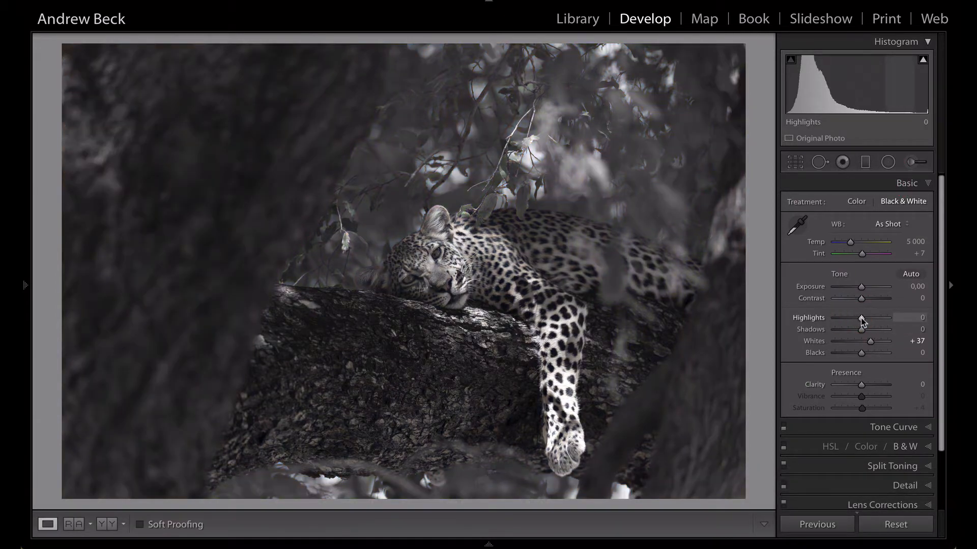
drag(857, 319, 853, 320)
key(v)
key(v)
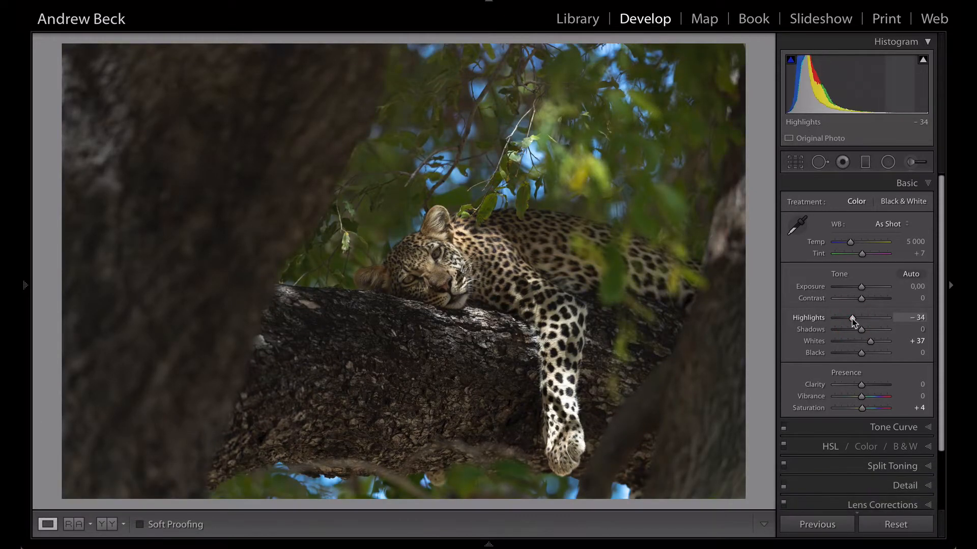
key(v)
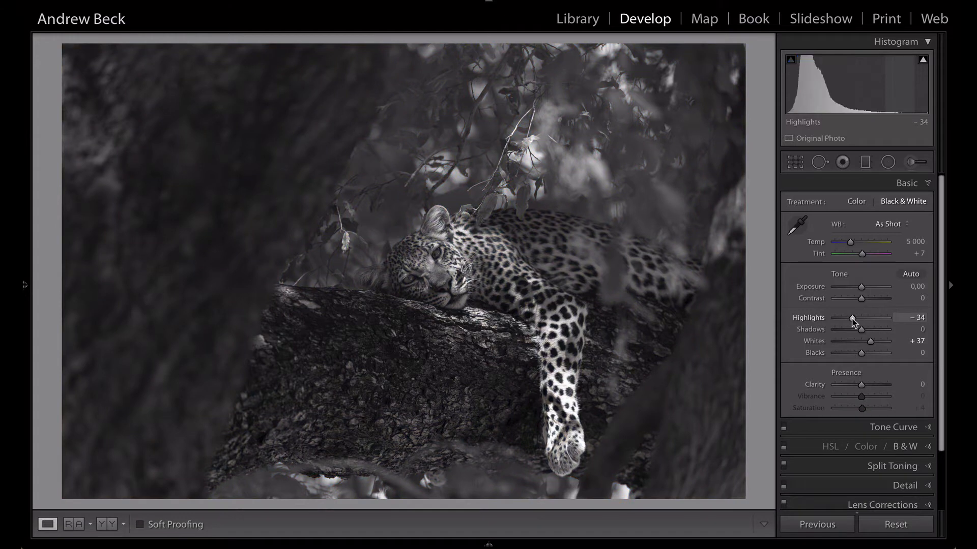
drag(852, 320, 854, 322)
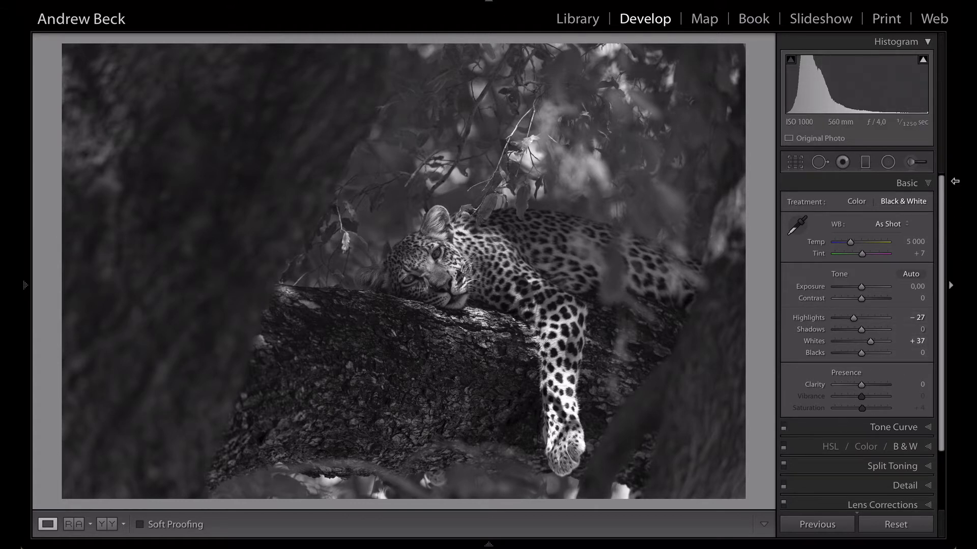
Compare the photo with and without its Adjustment Brush edits, leaving the brush adjustments switched on.
click(912, 163)
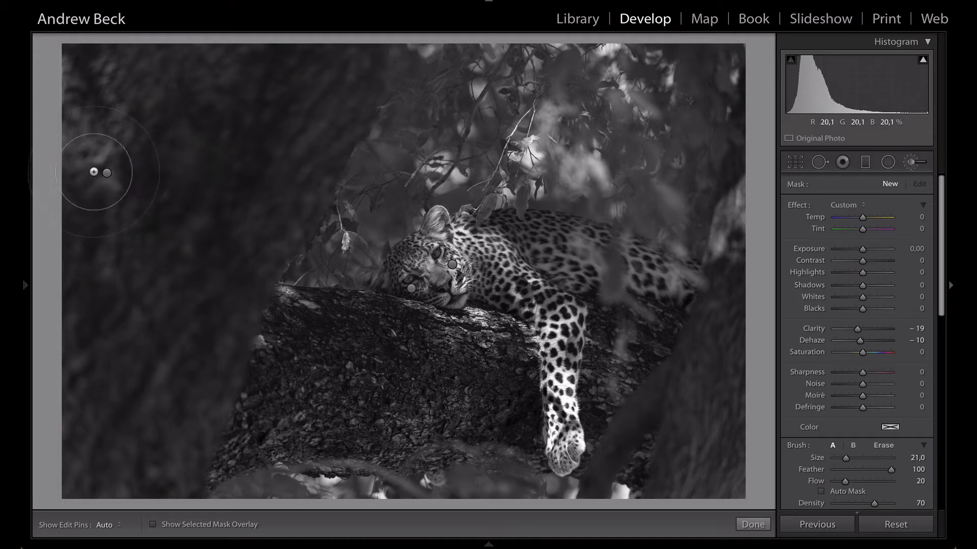
scroll(870, 422, down, 3)
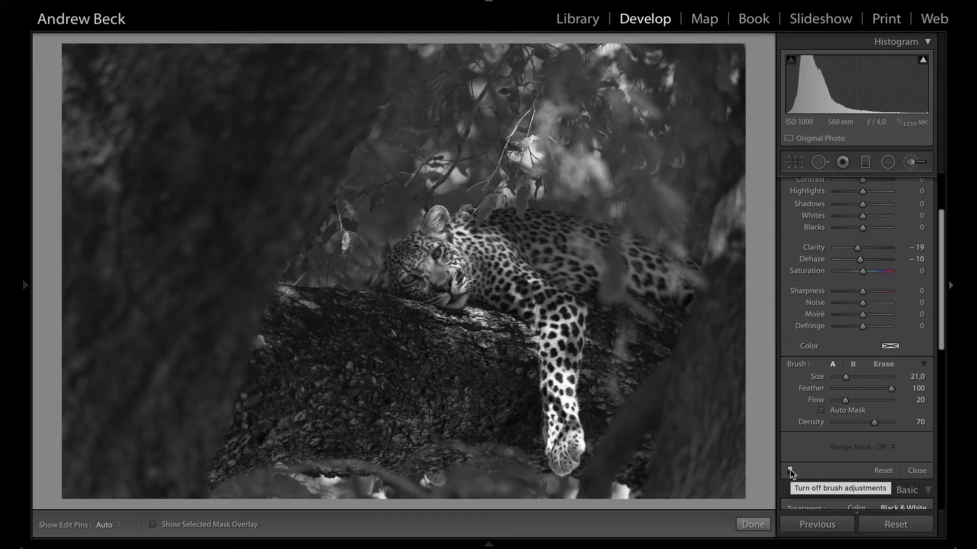
click(790, 471)
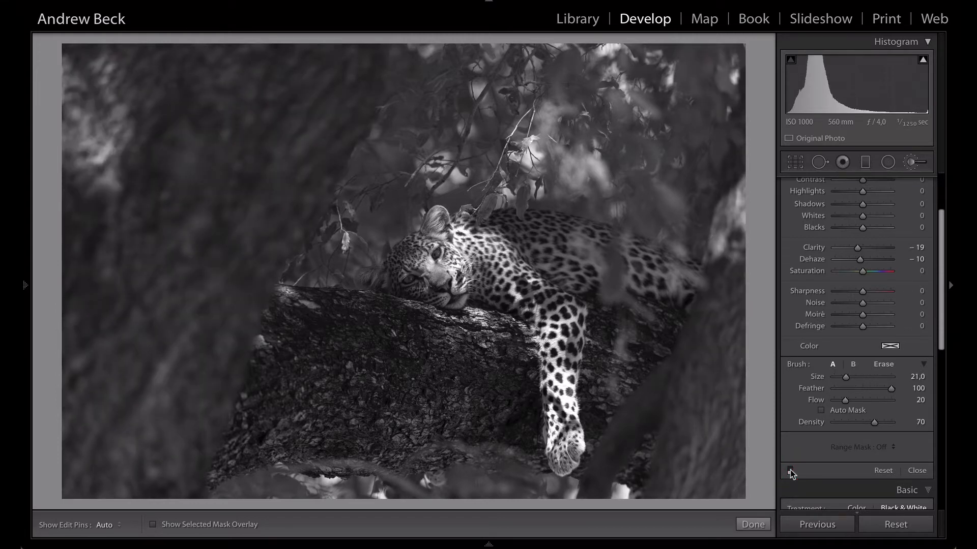
click(789, 470)
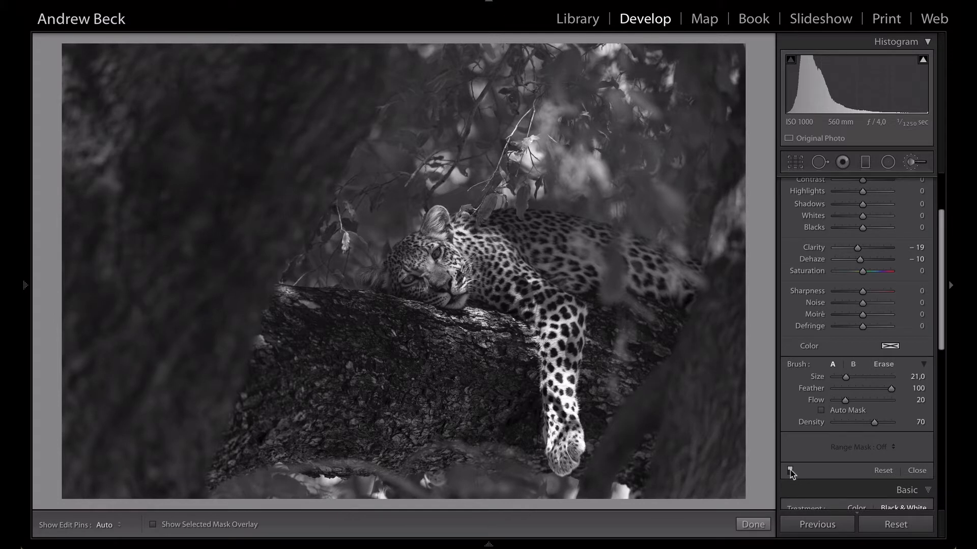
click(789, 470)
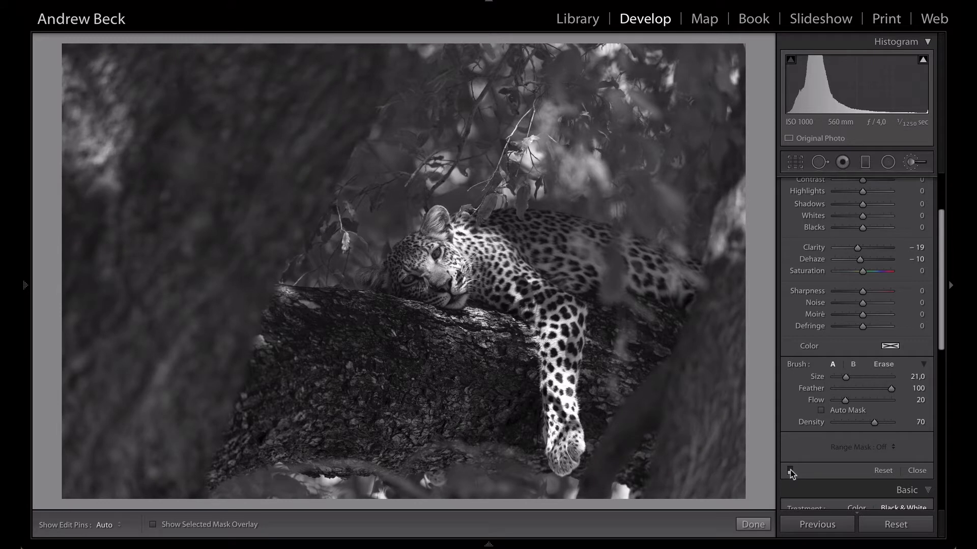
click(789, 470)
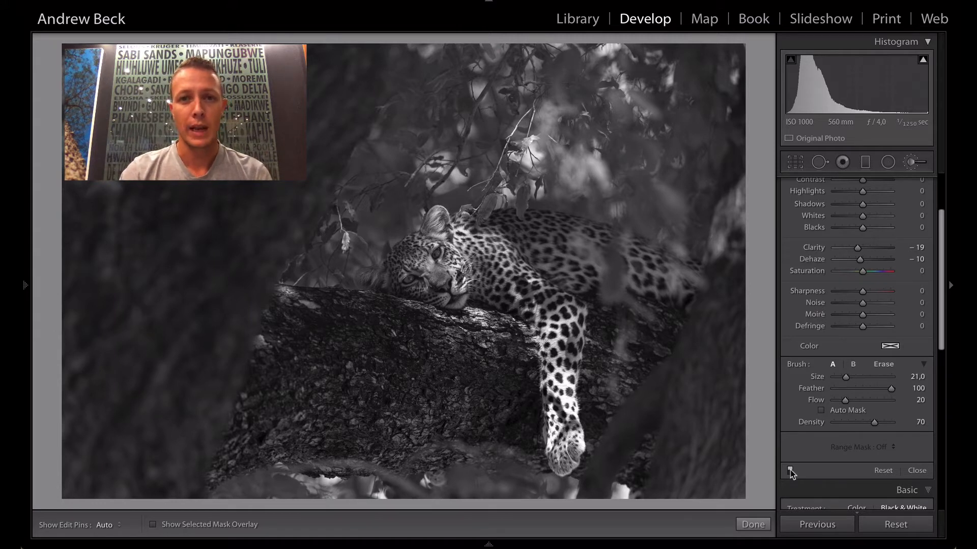
click(790, 470)
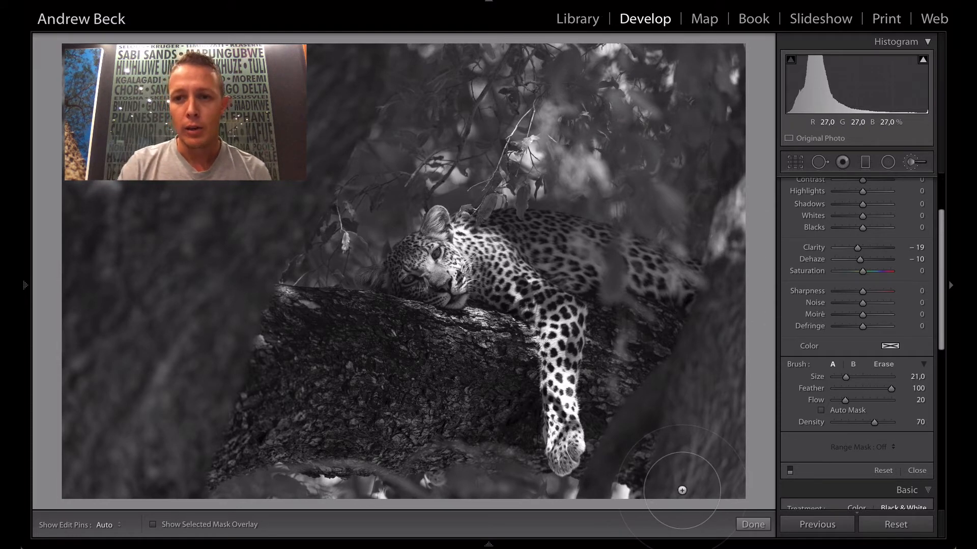
click(790, 470)
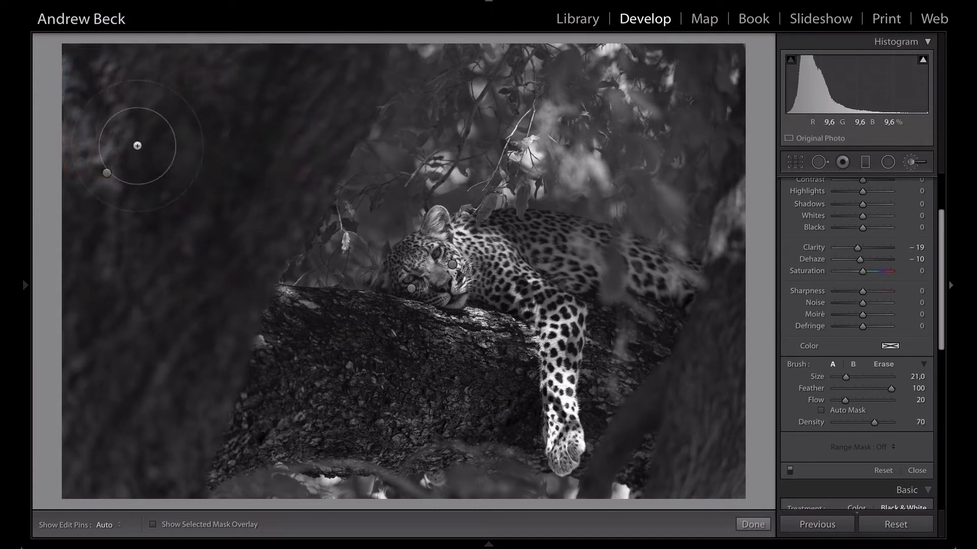
Select the brush adjustment on the left tree trunk and examine its mask coverage and effect settings.
click(105, 172)
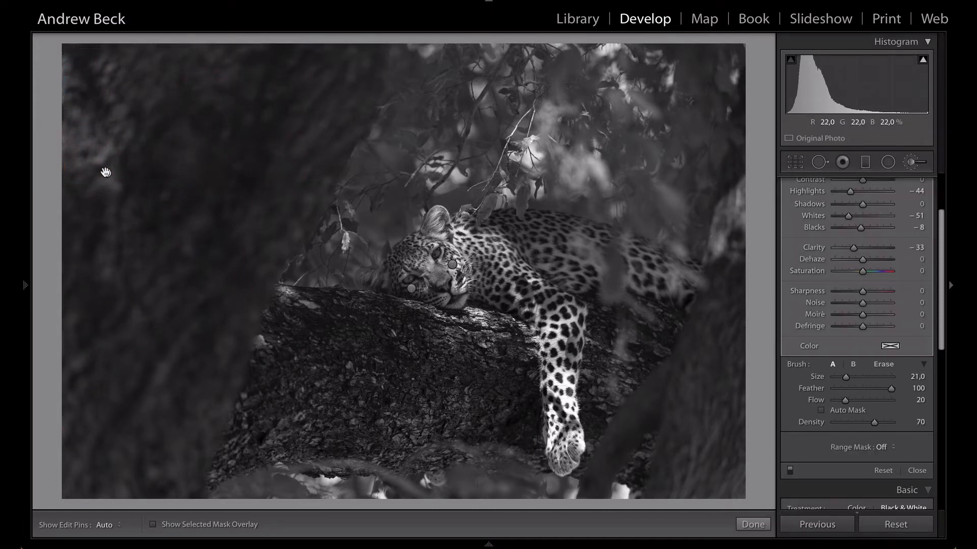
mouse_move(105, 172)
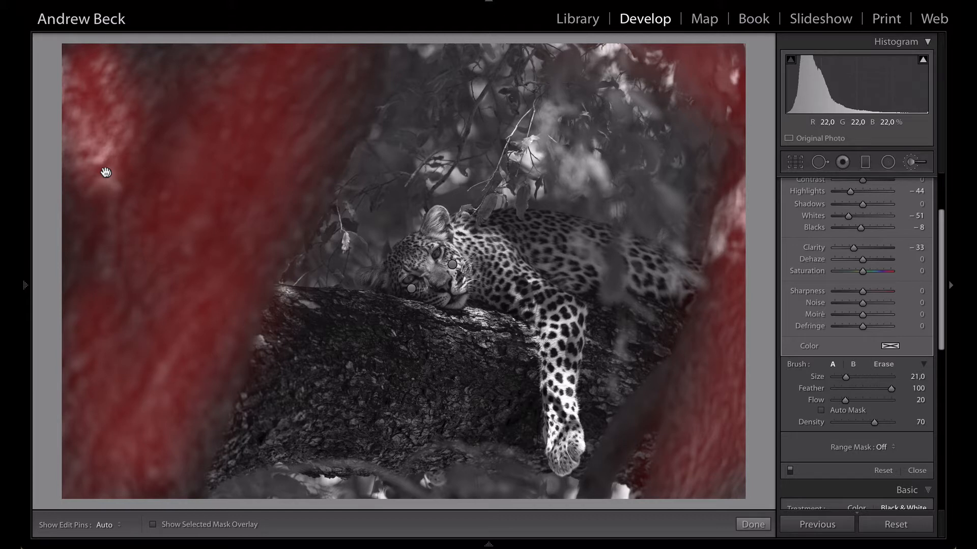
scroll(840, 337, up, 1)
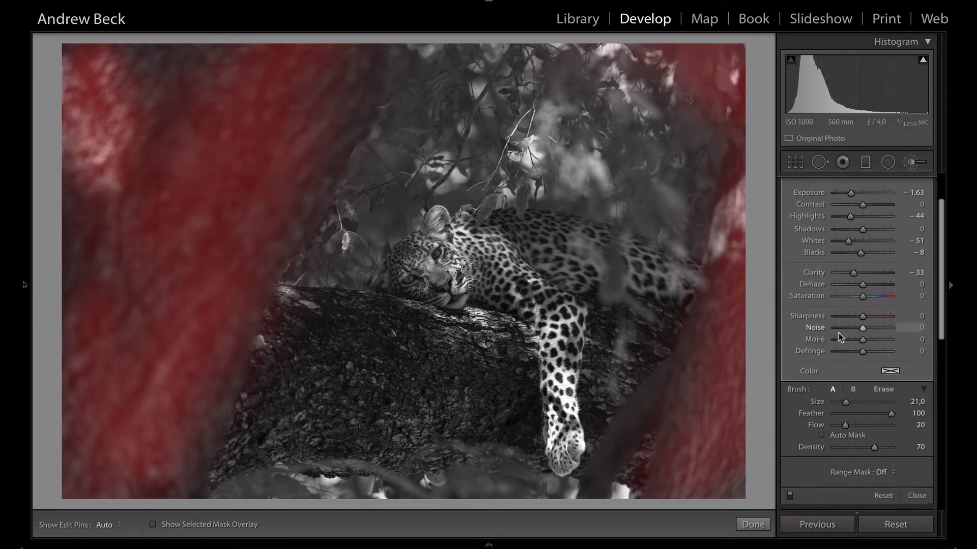
scroll(840, 337, up, 1)
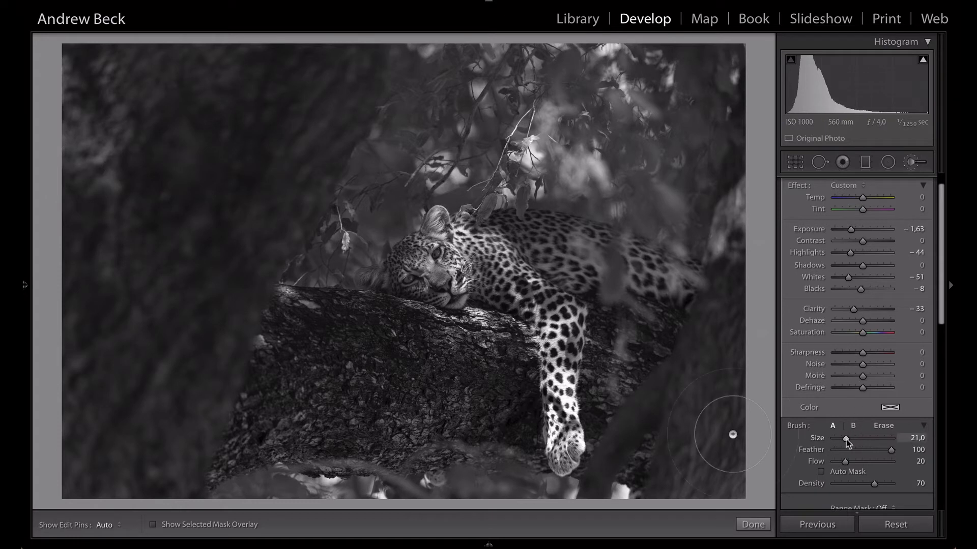
Try smaller and larger brush sizes, finishing at size 24 with Feather at 100.
key(bracketleft)
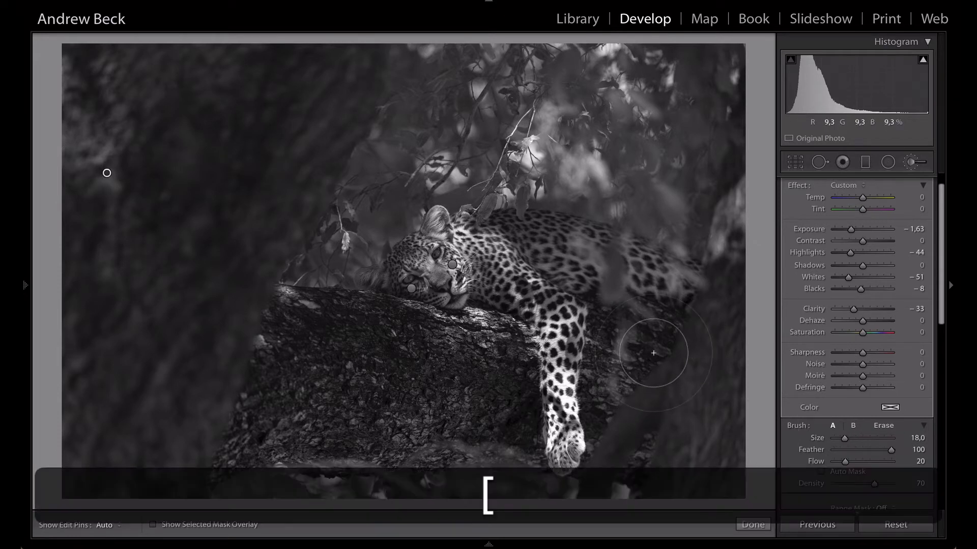
key(bracketright)
key(bracketright)
key(bracketright)
key(bracketright)
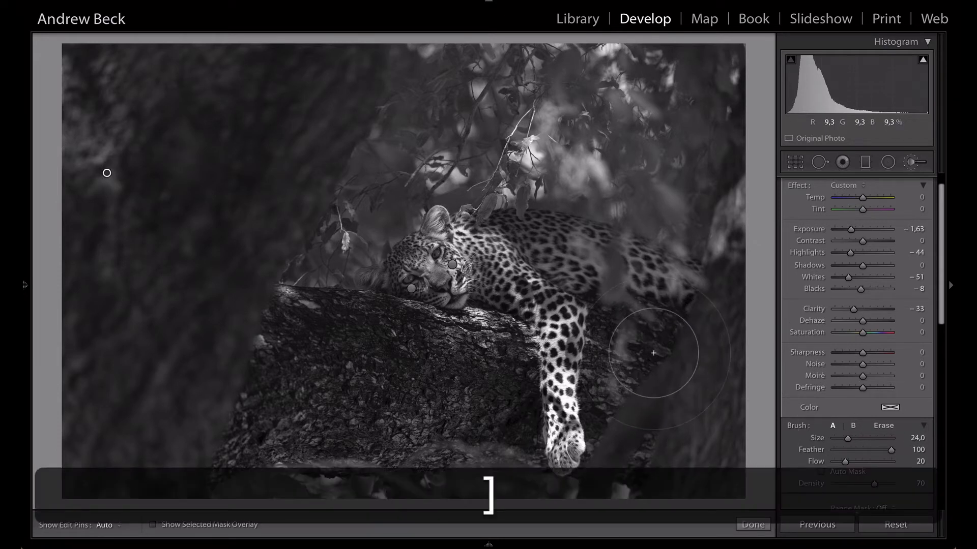
key(bracketleft)
key(bracketleft)
key(bracketleft)
key(bracketleft)
key(bracketleft)
key(bracketright)
key(bracketright)
key(bracketright)
key(bracketright)
key(bracketright)
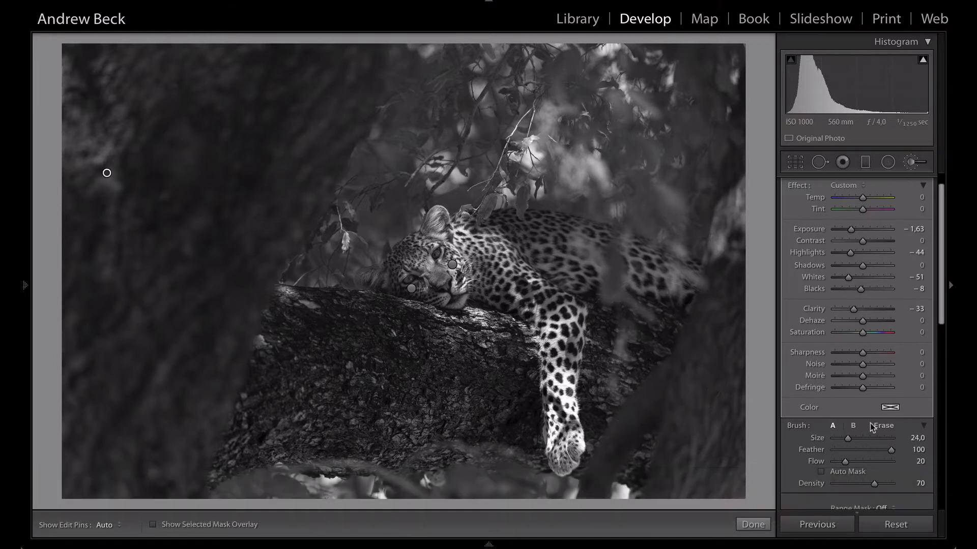
mouse_move(891, 452)
mouse_down()
mouse_move(876, 452)
mouse_move(889, 451)
mouse_up()
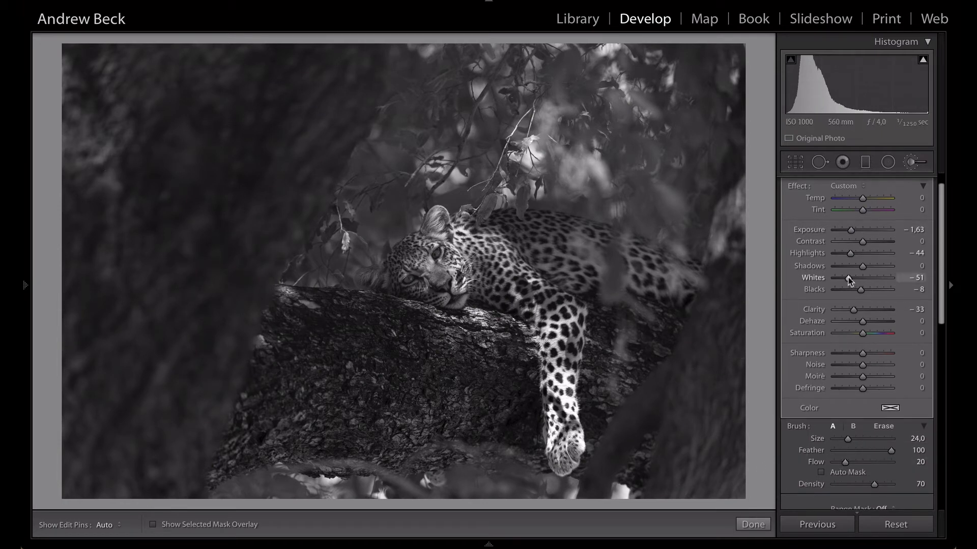
Start a new brush mask with Flow 100, size 20 and the mask overlay shown, and paint a vertical stroke down the left trunk.
scroll(849, 275, up, 1)
click(890, 184)
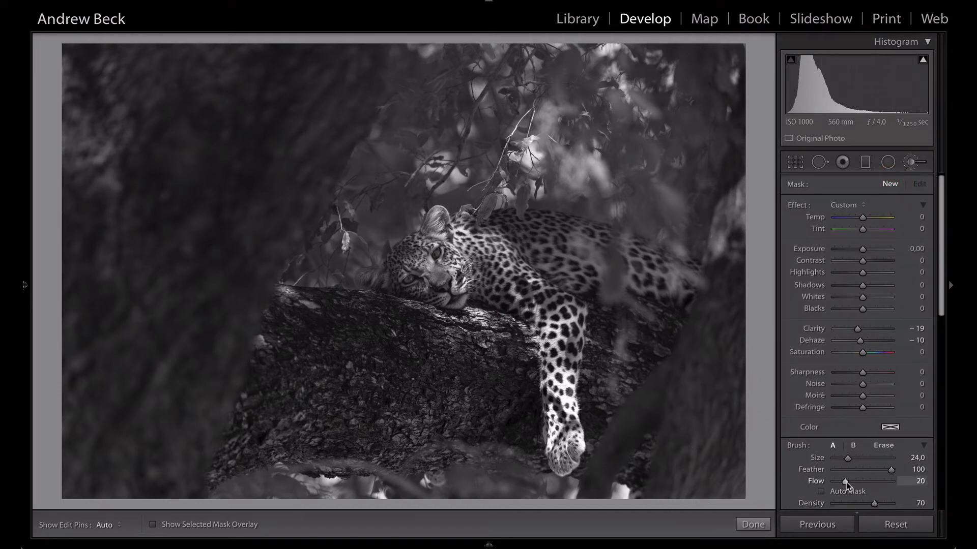
drag(845, 481, 891, 482)
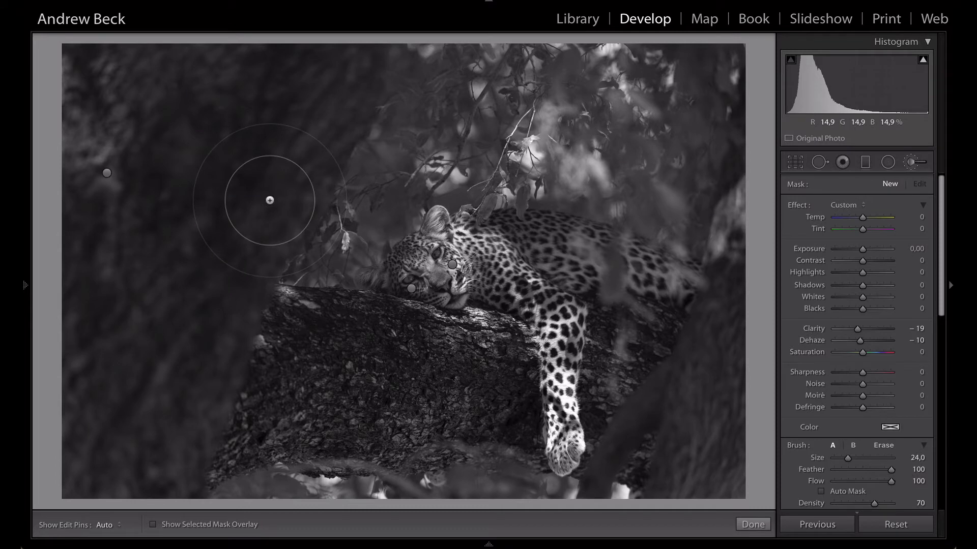
key(o)
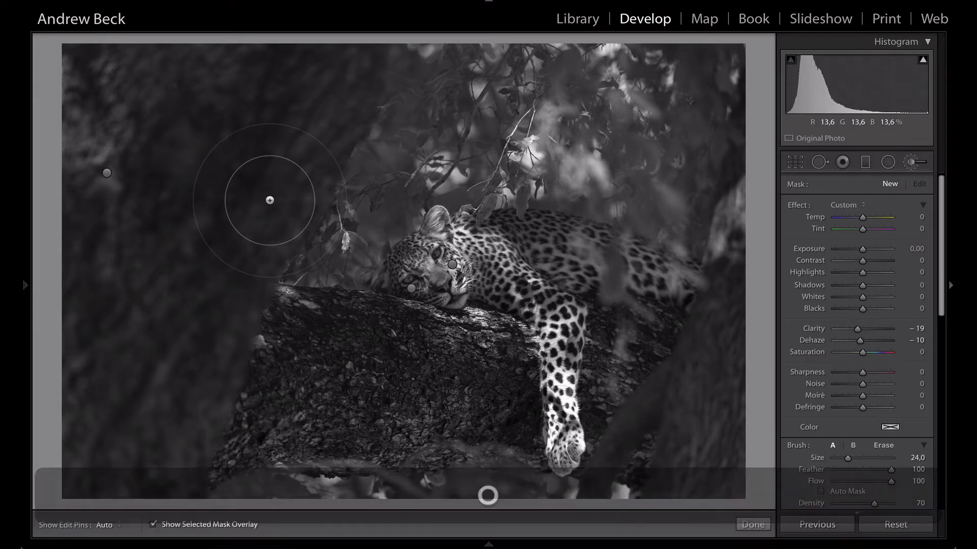
key(bracketleft)
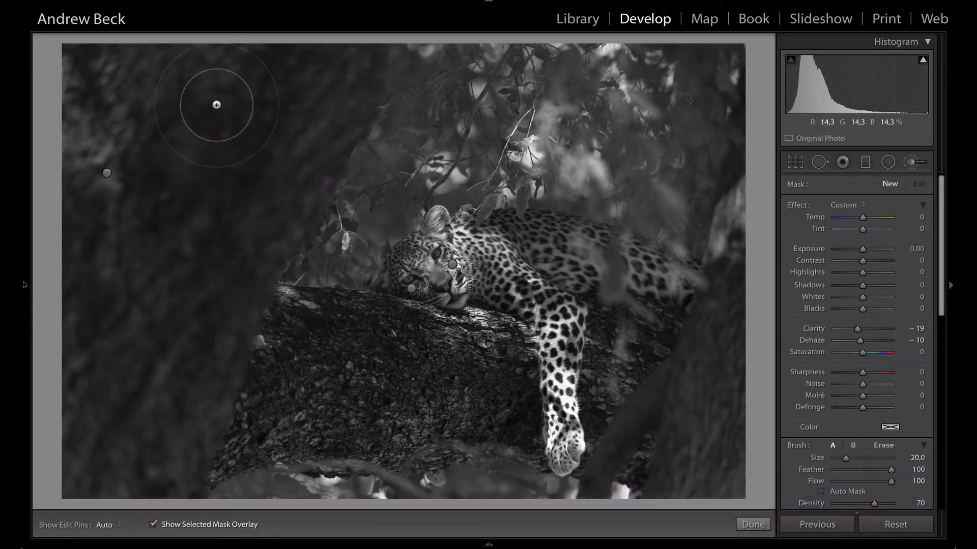
drag(217, 105, 208, 283)
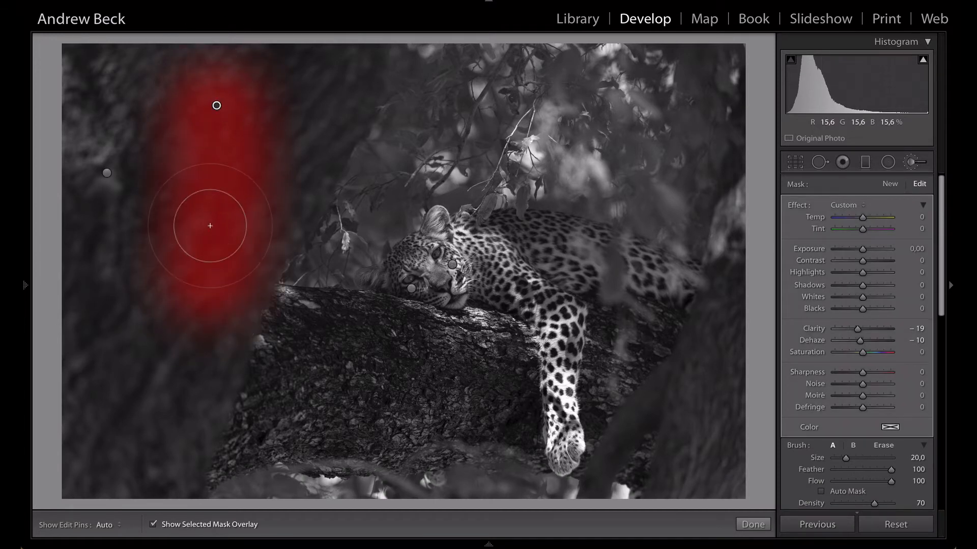
Reduce the brush Flow to 21 and build up repeated strokes beside the first one, hiding the edit pins while painting.
drag(891, 481, 845, 482)
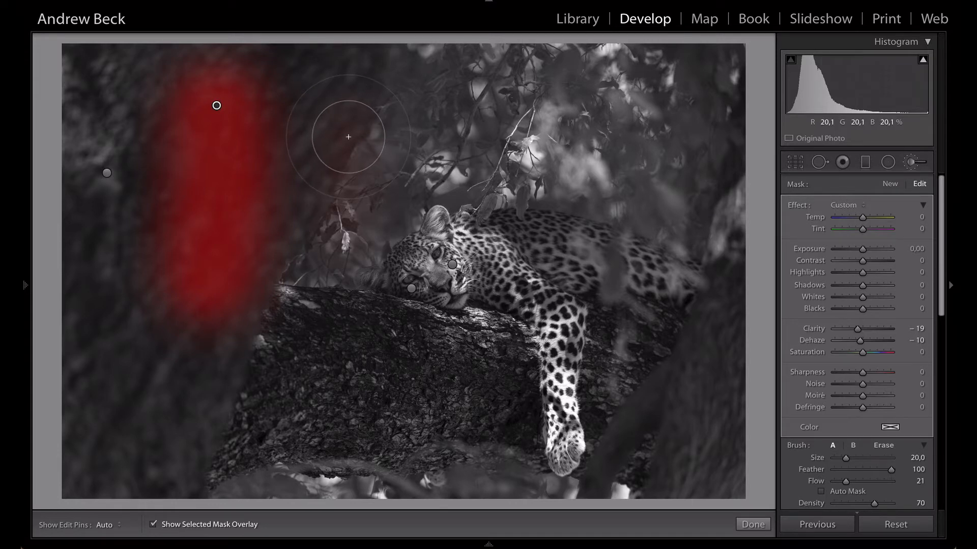
key(h)
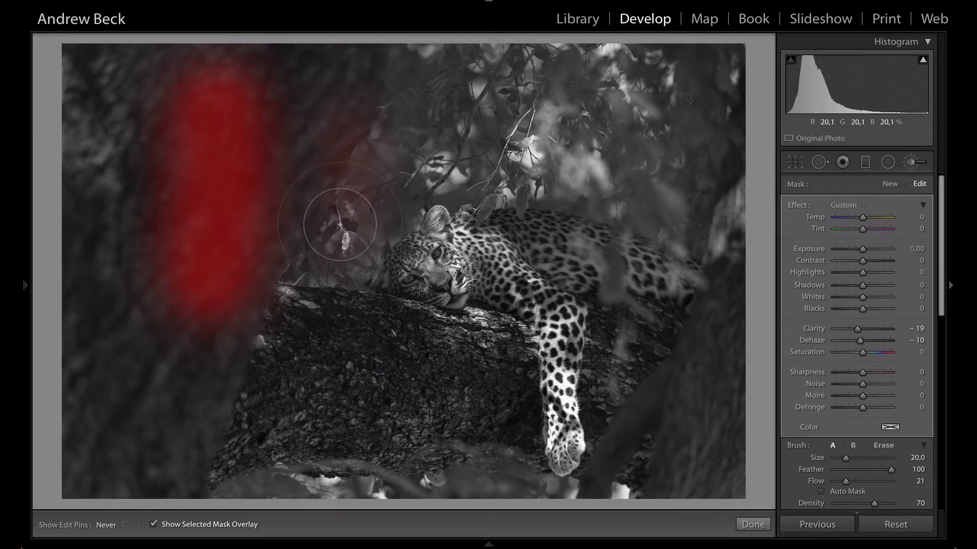
mouse_move(340, 224)
mouse_down()
mouse_move(338, 104)
mouse_move(336, 200)
mouse_move(334, 124)
mouse_move(336, 188)
mouse_move(350, 144)
mouse_move(343, 106)
mouse_move(343, 201)
mouse_move(344, 156)
mouse_up()
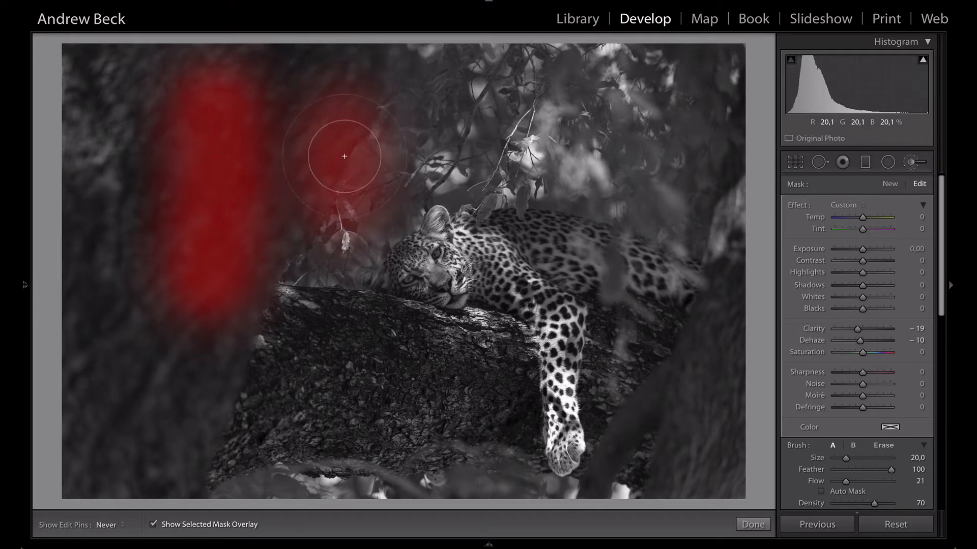
key(h)
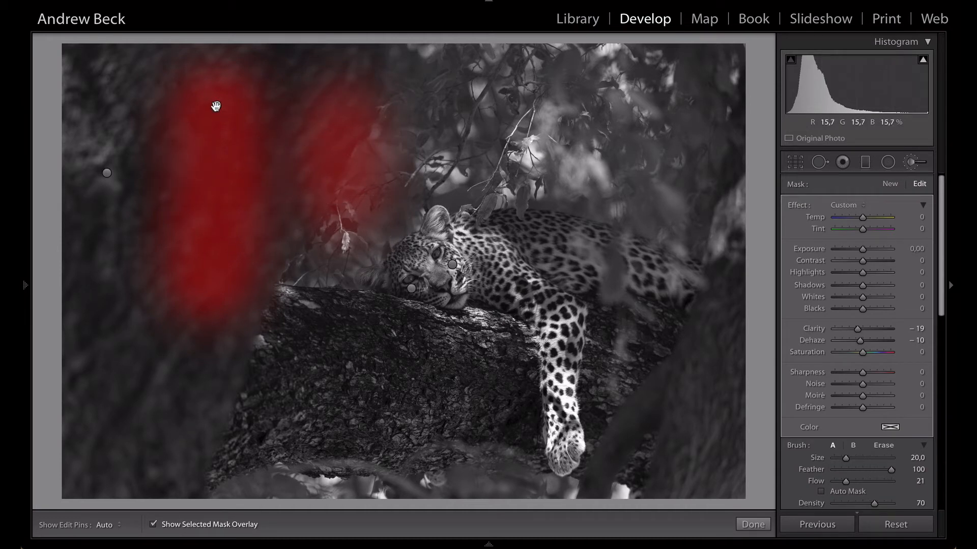
Delete the test brush mask, then select the existing tree trunk mask and hide the edit pins.
key(BackSpace)
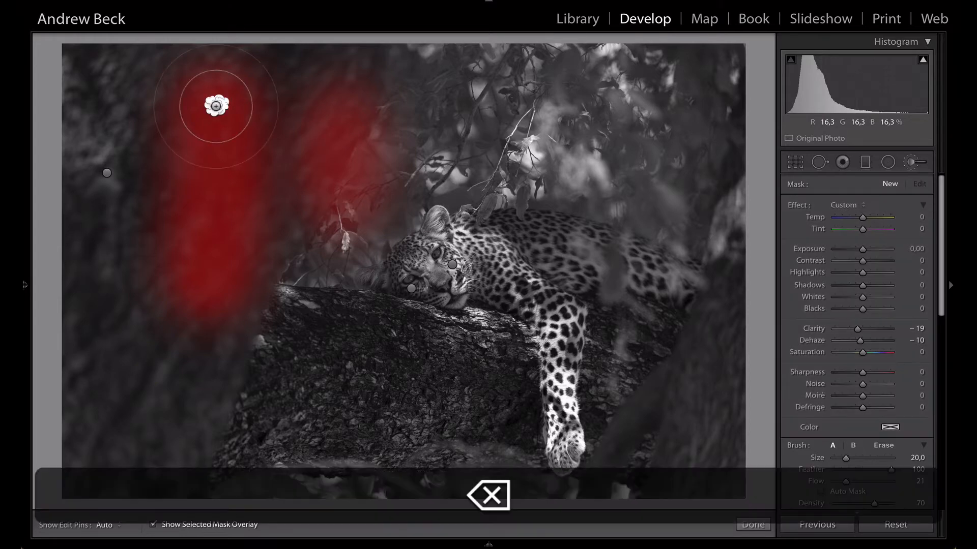
click(107, 175)
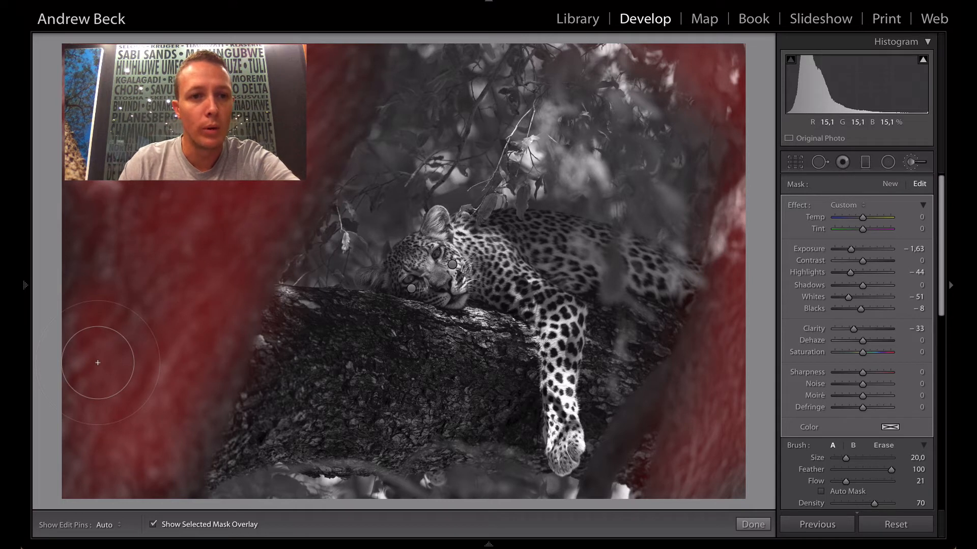
key(h)
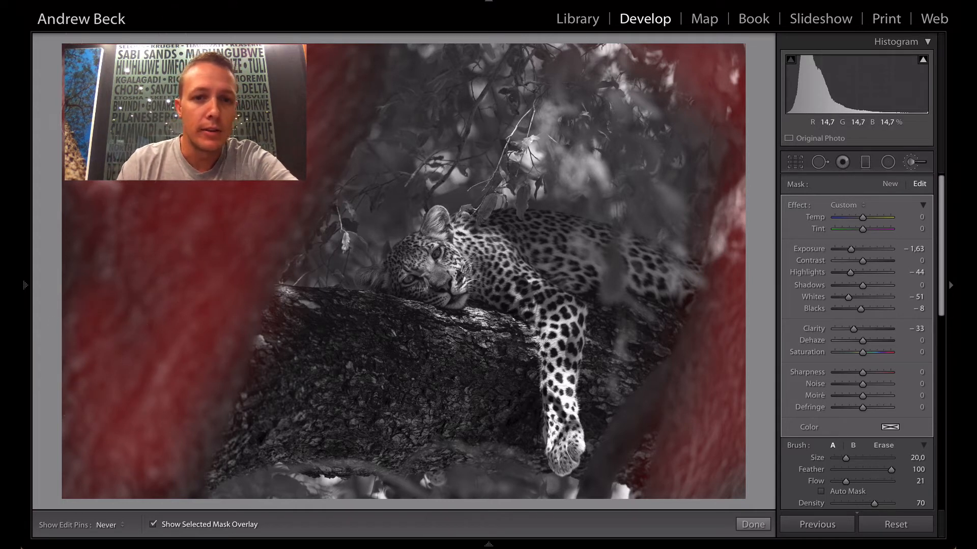
Show the edit pins and check the tree trunk mask with its overlay off and on again.
key(h)
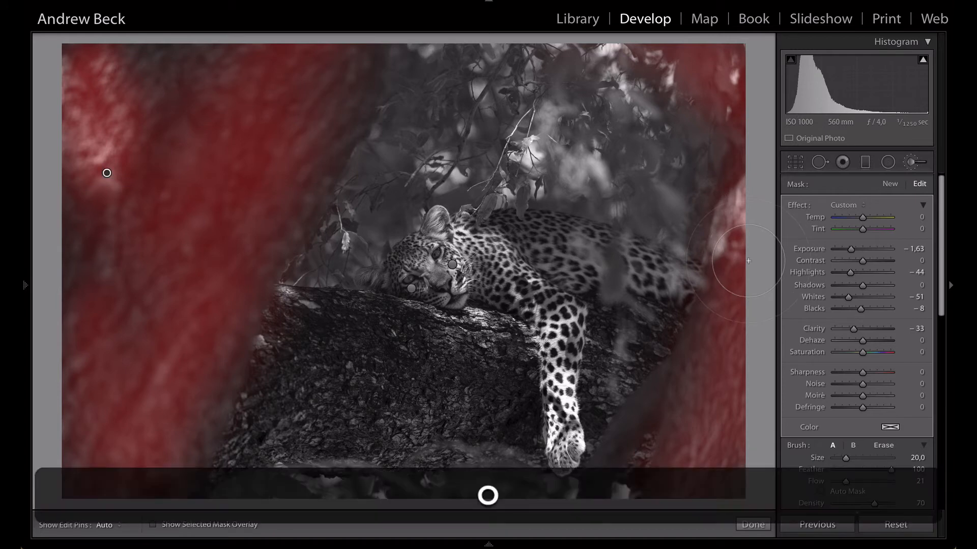
key(o)
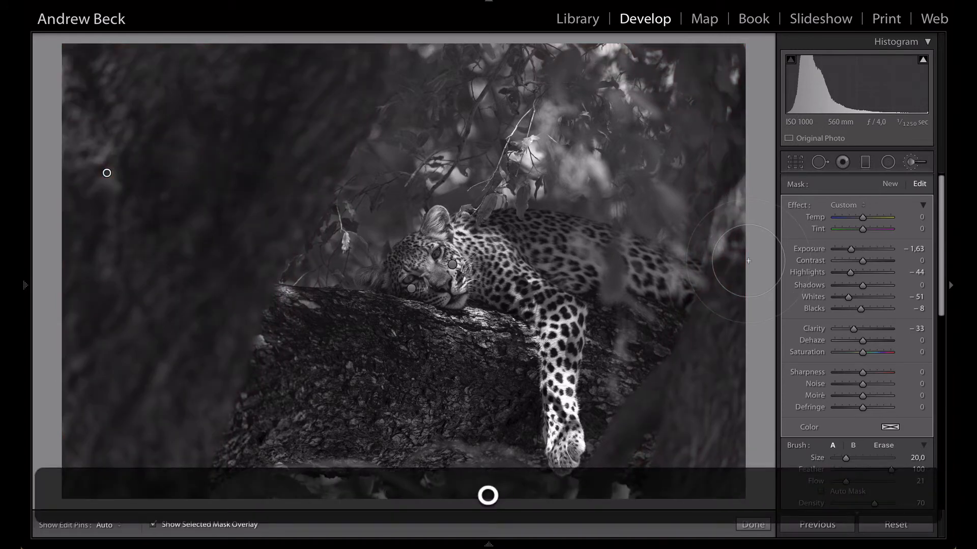
key(o)
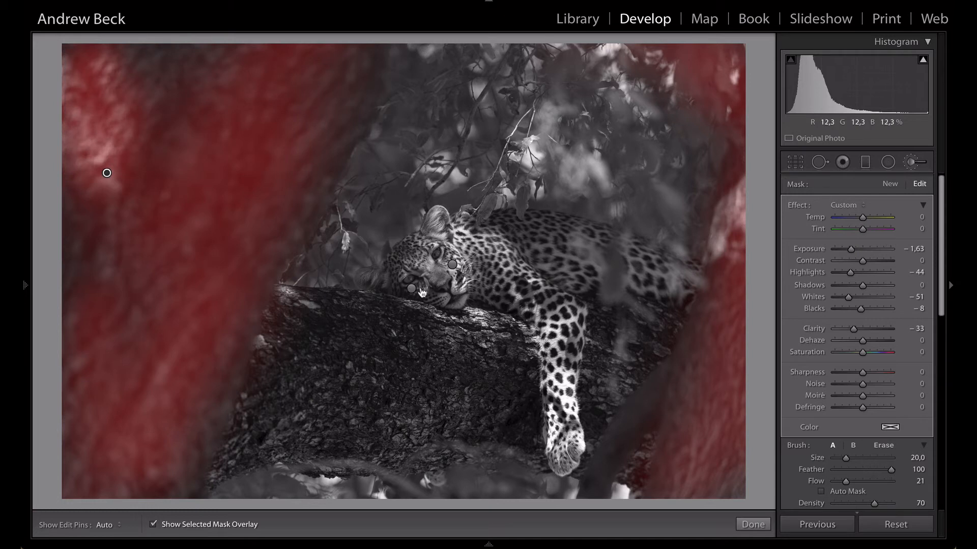
Select the mask on the leopard's face and foreleg and compare the photo with all brush adjustments off and on.
click(452, 265)
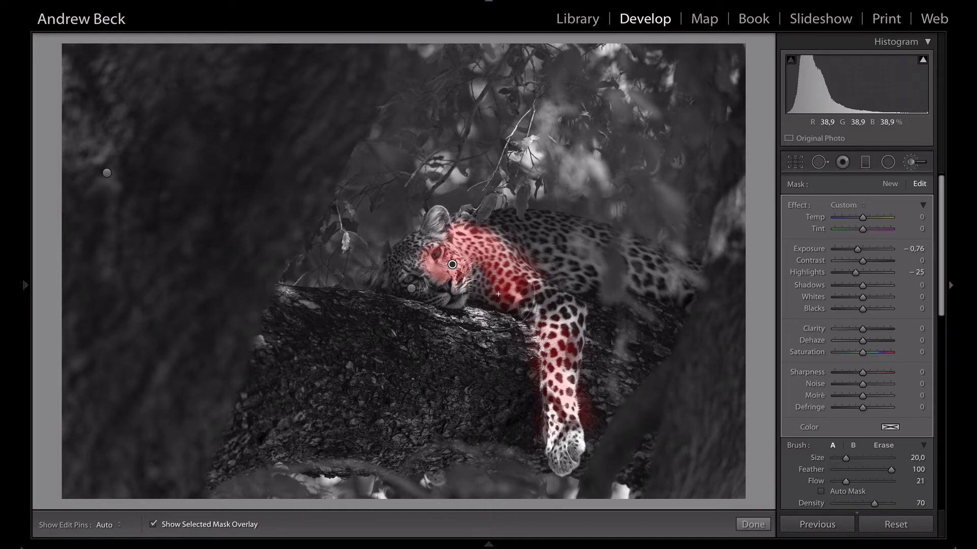
key(o)
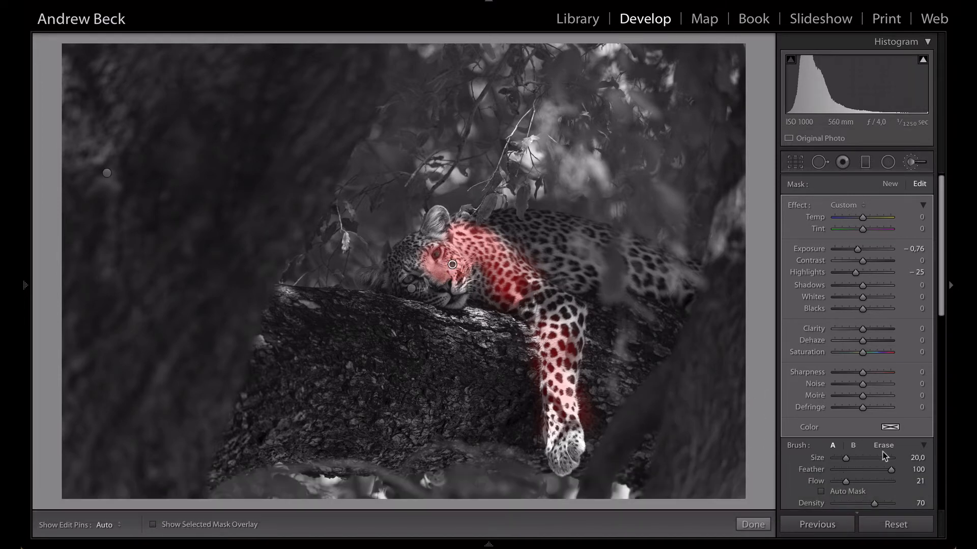
scroll(885, 456, down, 5)
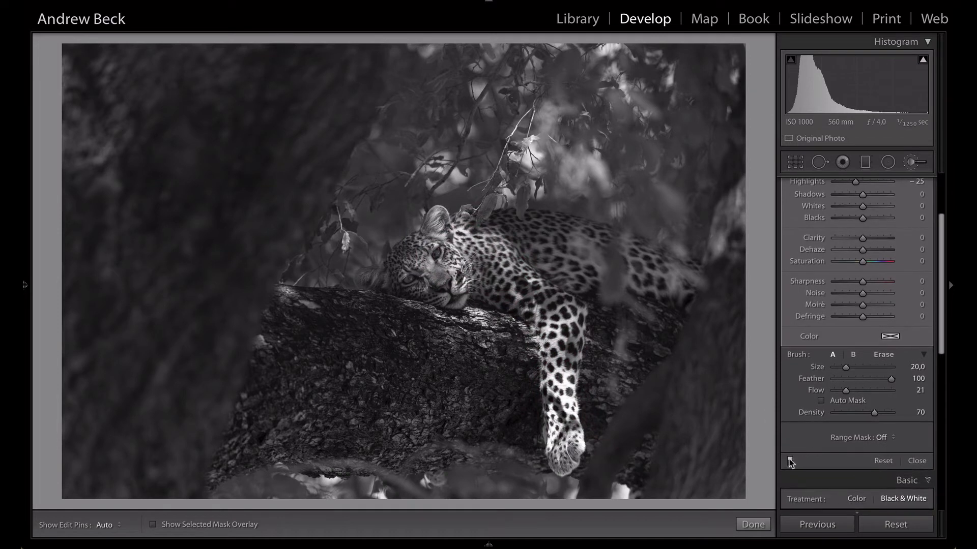
click(790, 461)
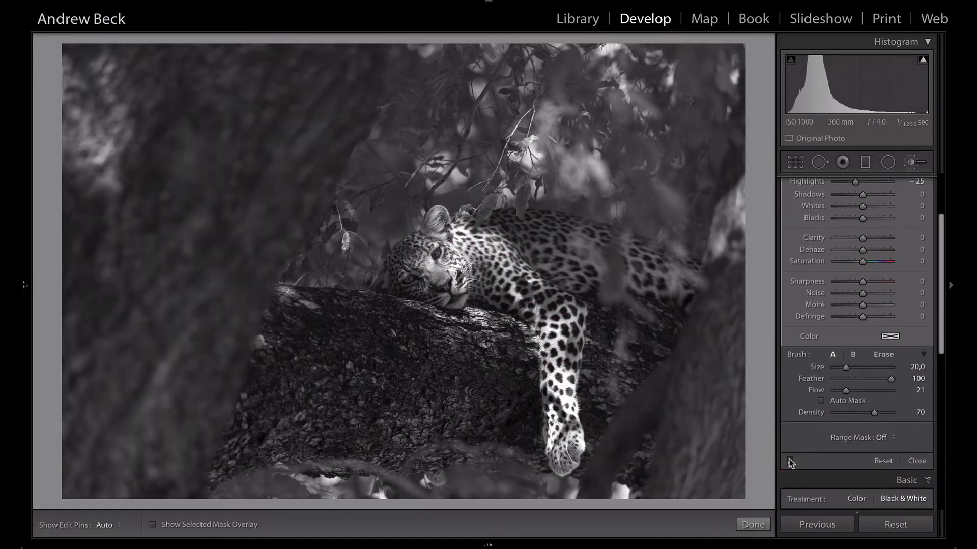
click(790, 462)
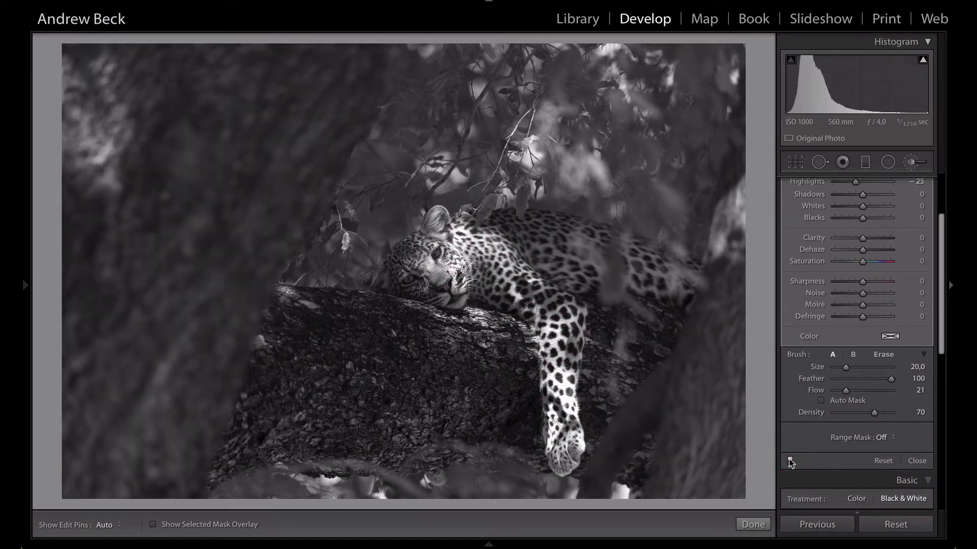
click(790, 461)
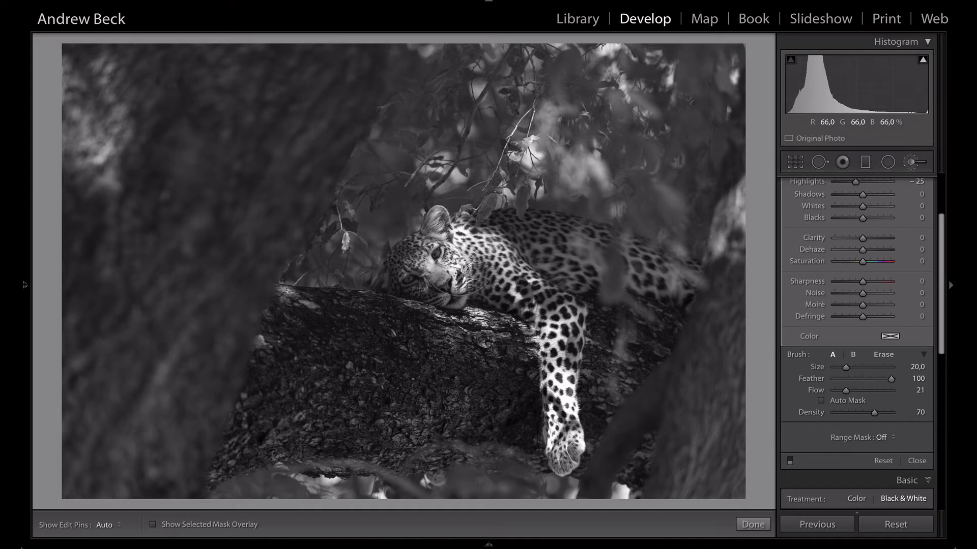
click(789, 462)
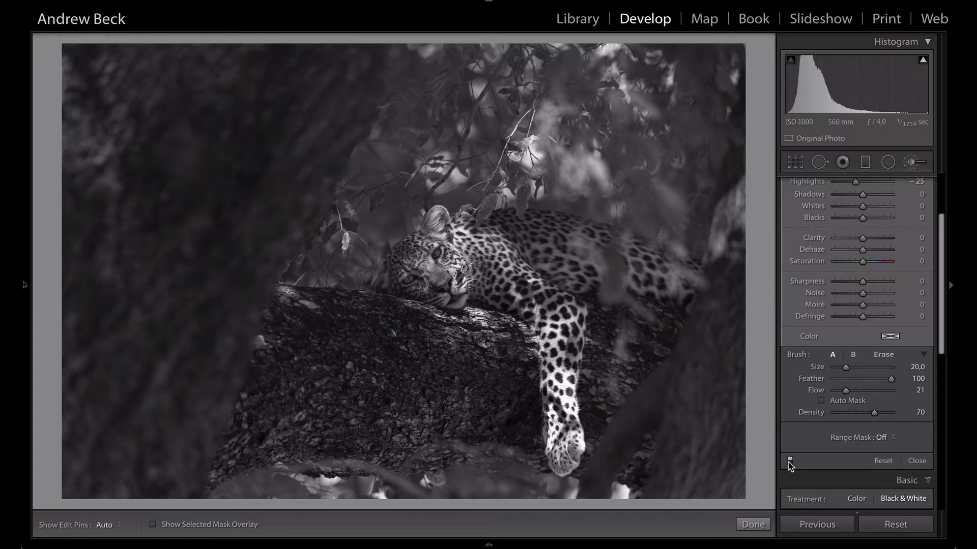
click(789, 462)
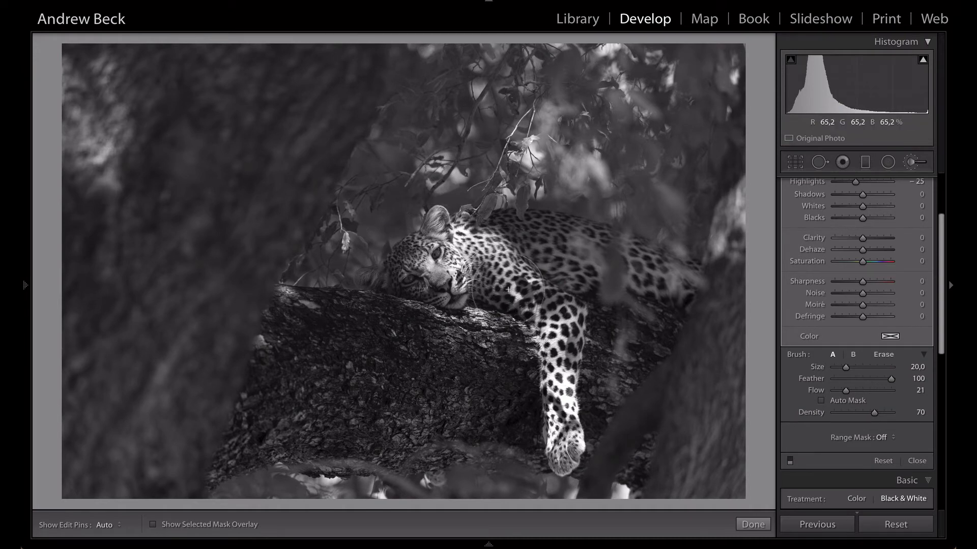
key(o)
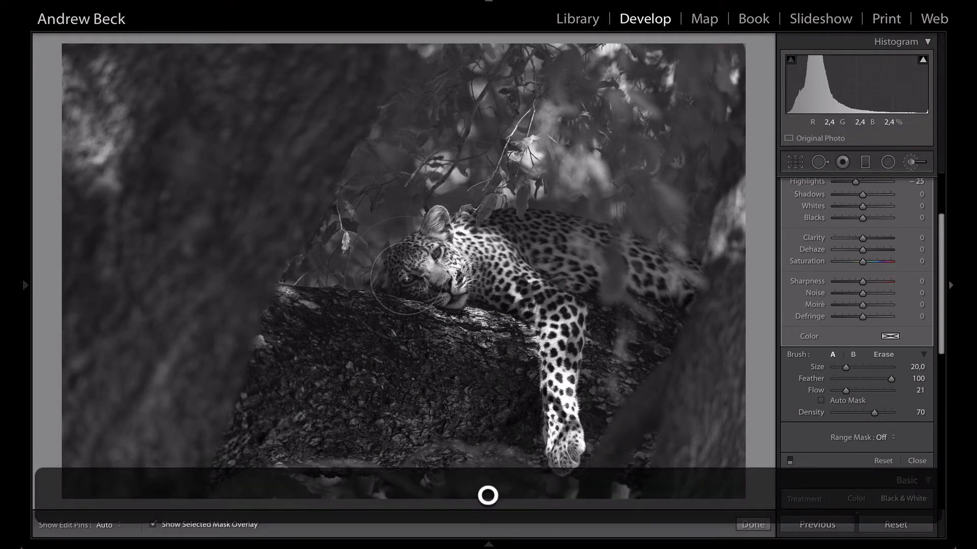
click(790, 462)
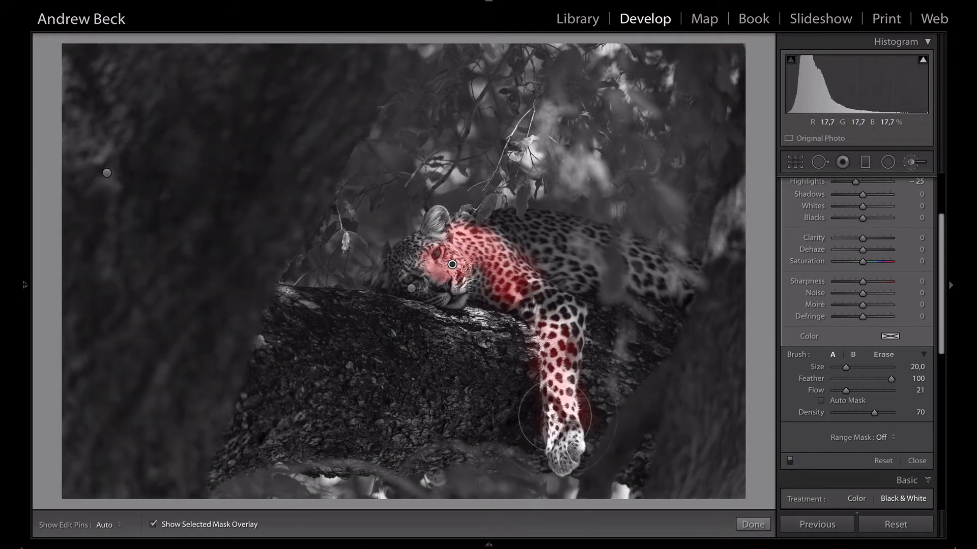
Reduce the brush size to 6, set the face and foreleg mask's Highlights to -37, and hide the mask overlay.
key(bracketleft)
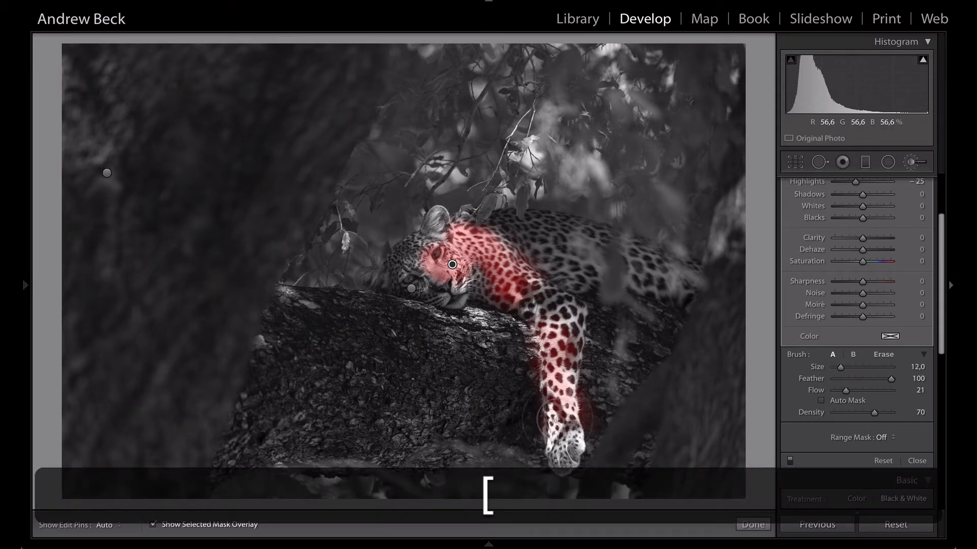
key(bracketleft)
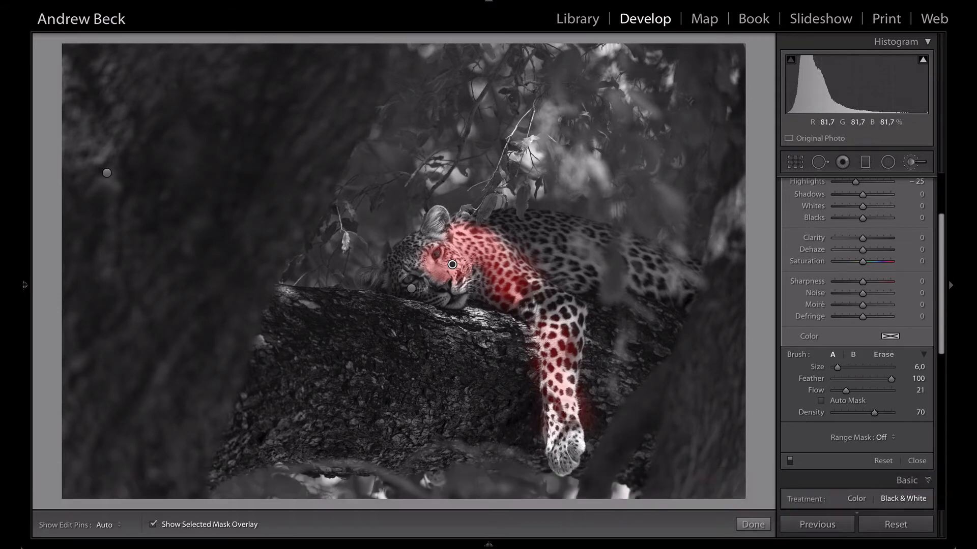
key(h)
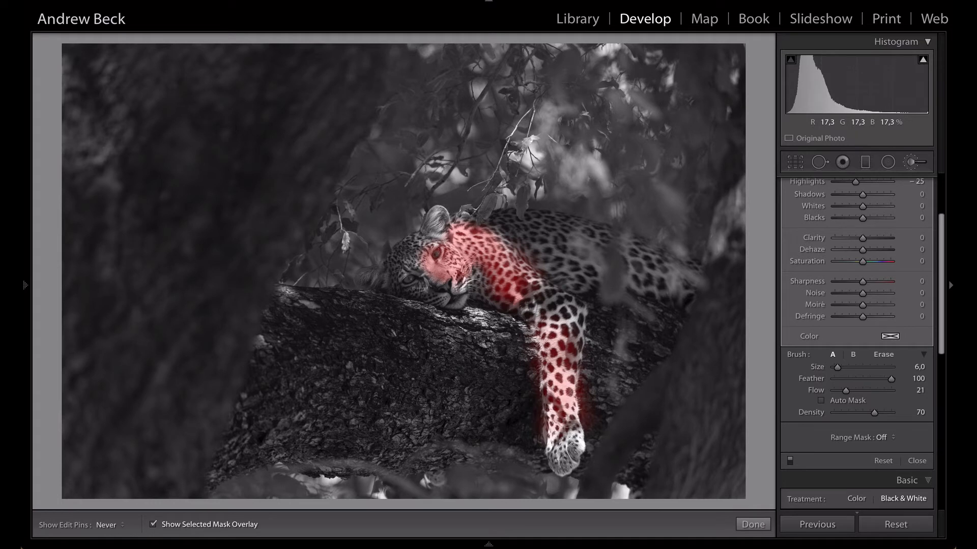
key(h)
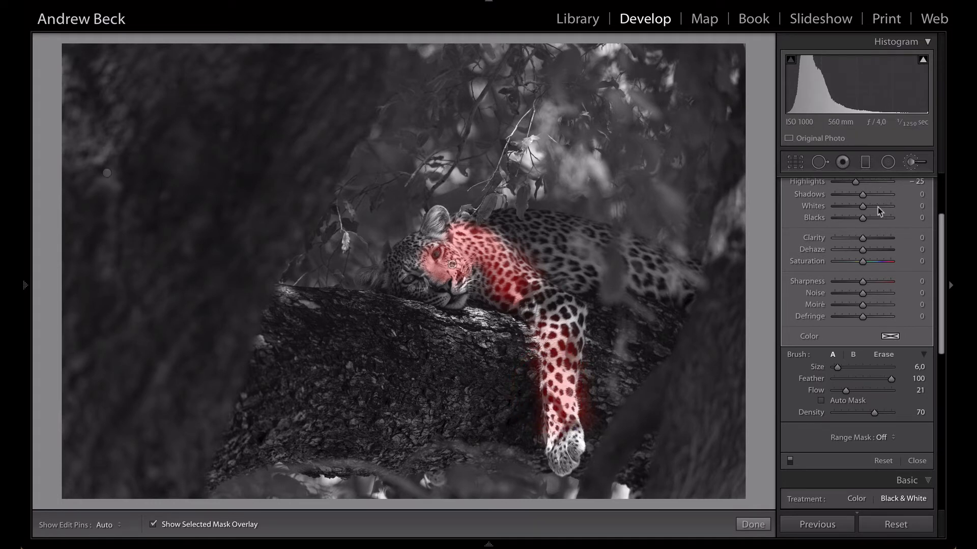
drag(856, 184, 853, 186)
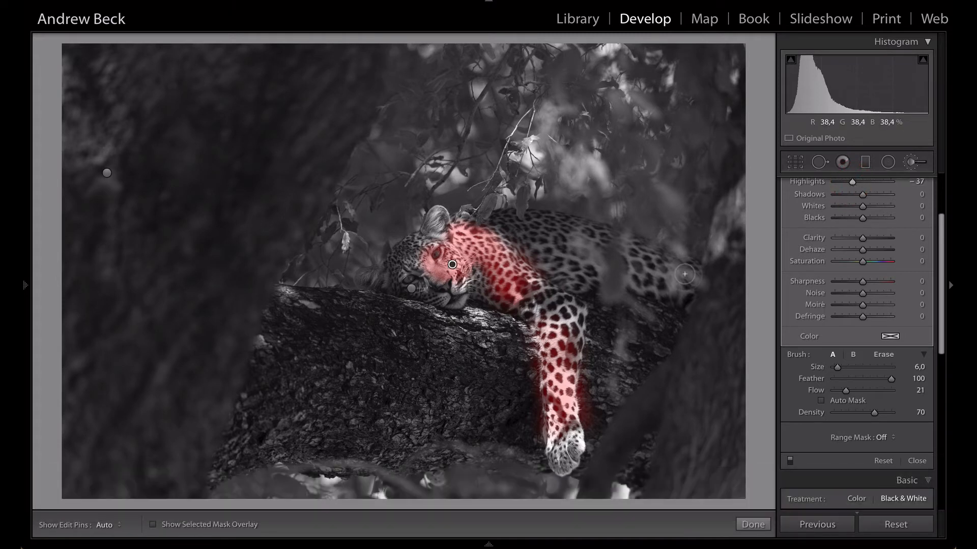
key(o)
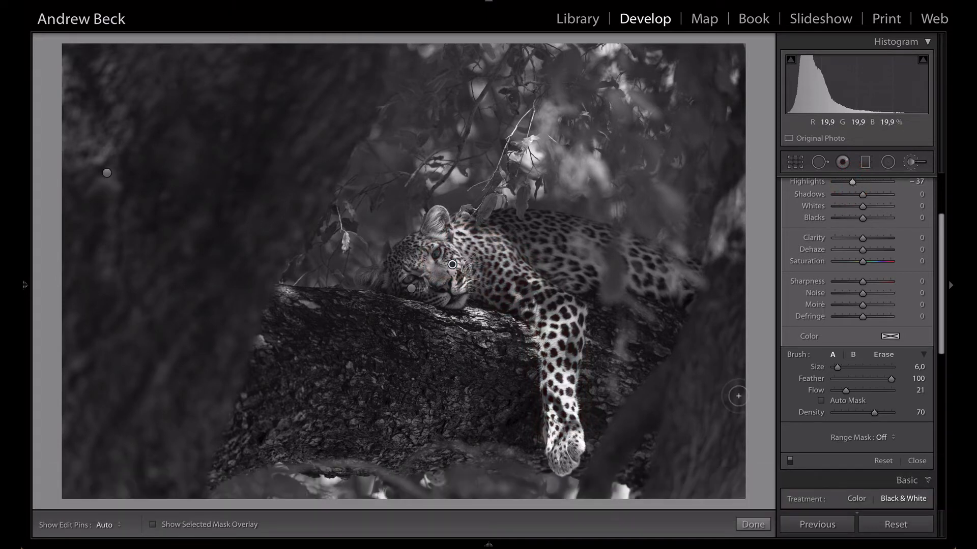
Select the mask on the shaded side of the leopard's face and show its overlay to inspect its settings.
click(411, 289)
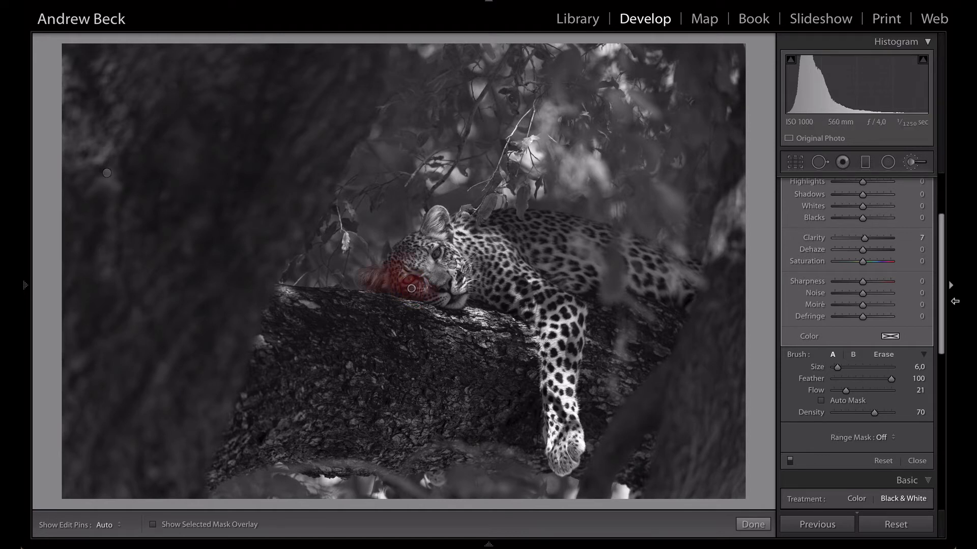
scroll(844, 270, up, 4)
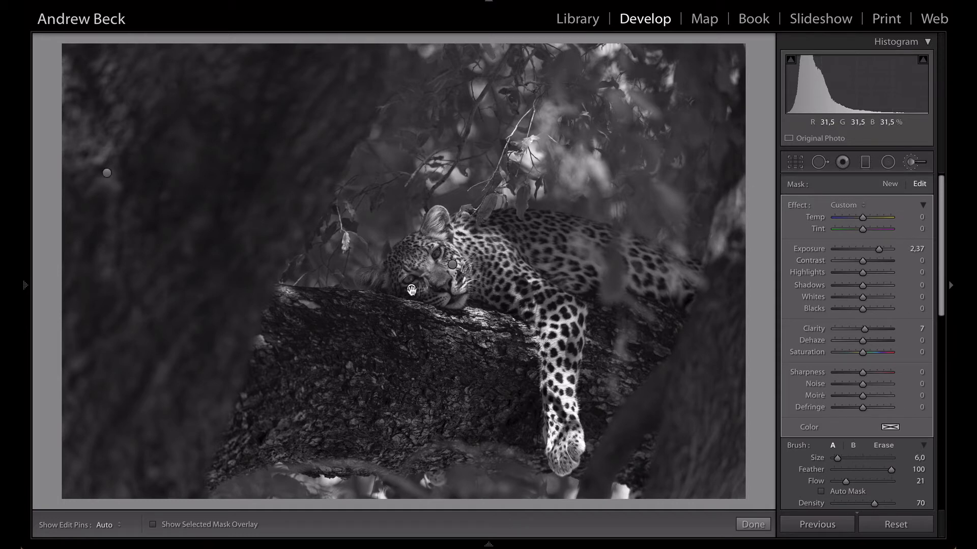
key(o)
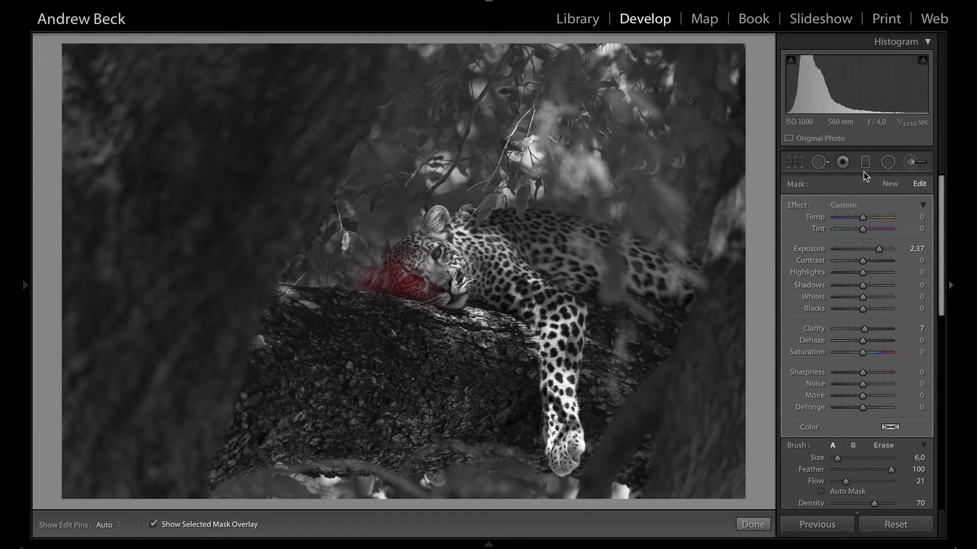
Close and reopen the Adjustment Brush, then compare the photo repeatedly with all brush adjustments off and on.
click(911, 164)
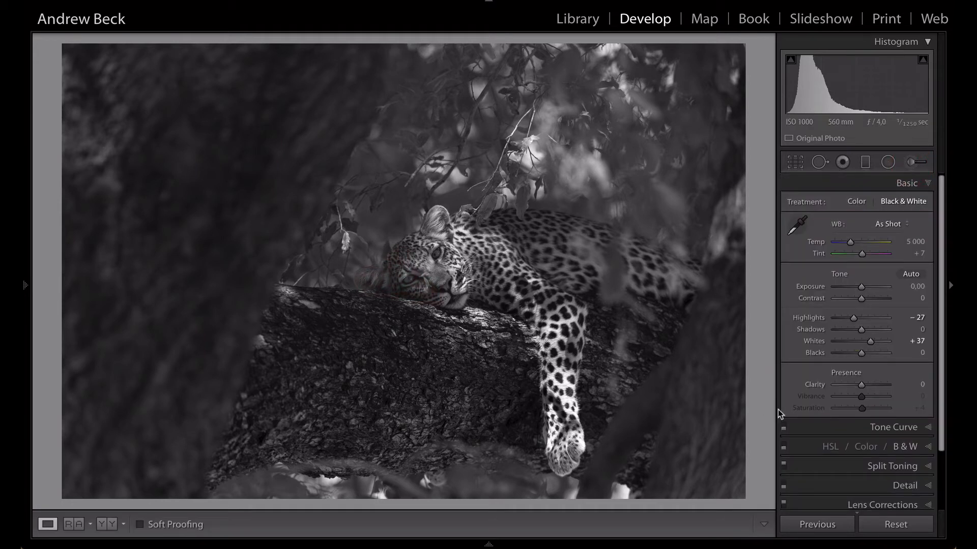
click(921, 166)
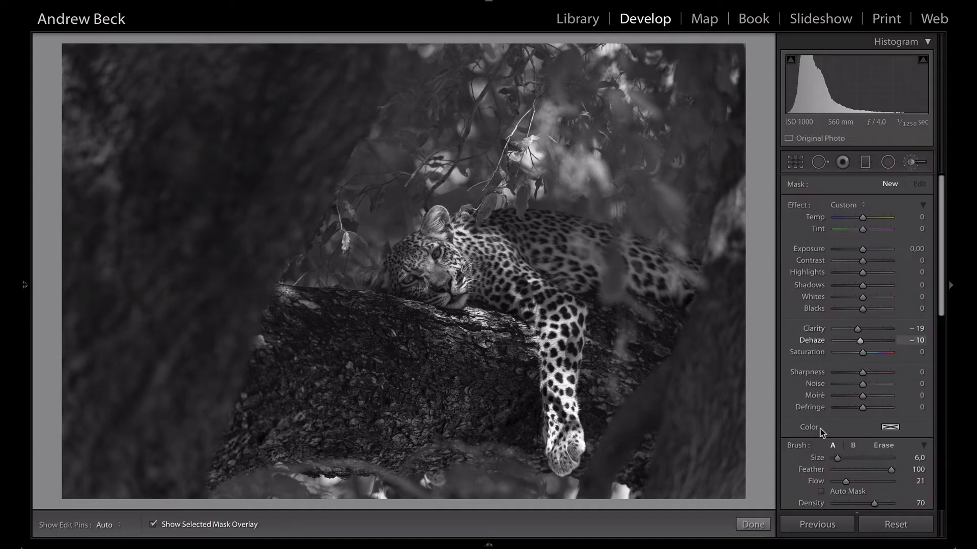
scroll(820, 435, down, 4)
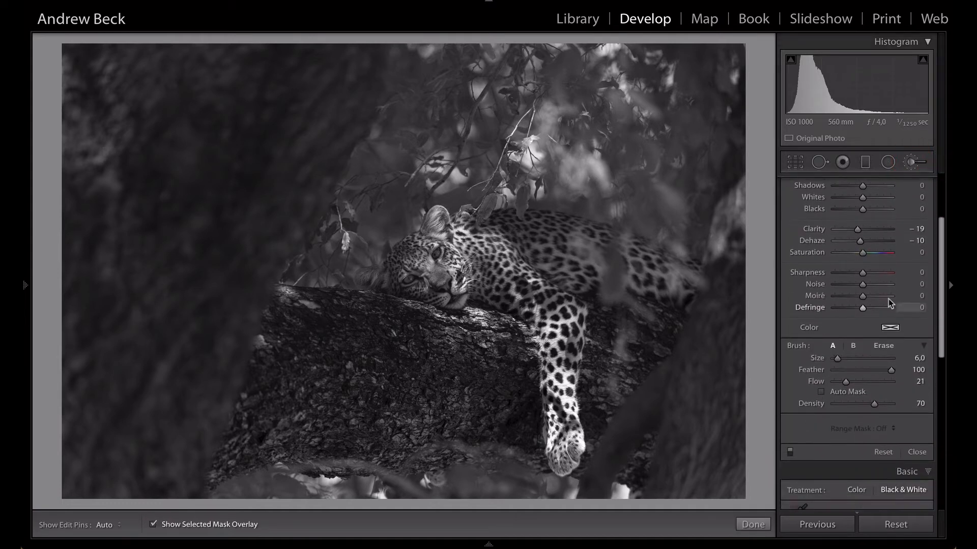
click(790, 452)
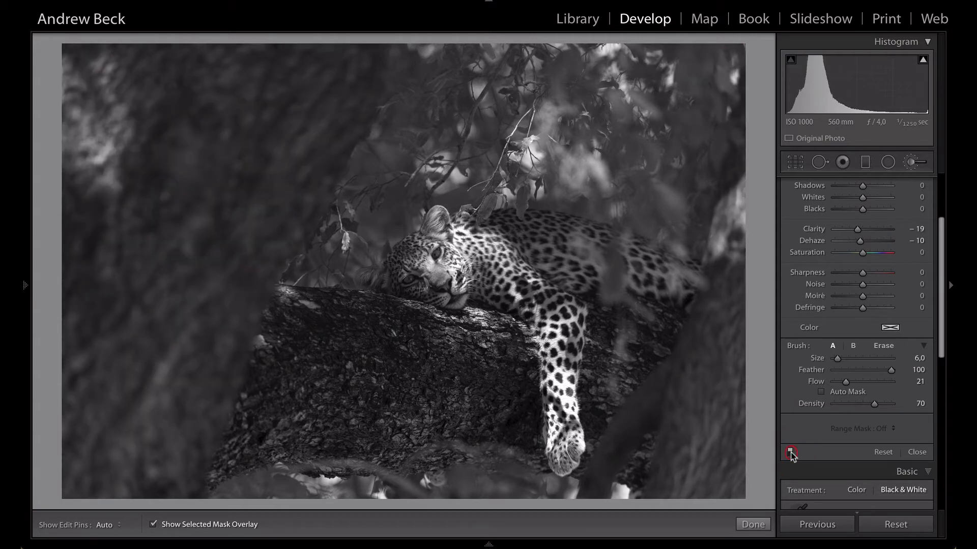
click(790, 452)
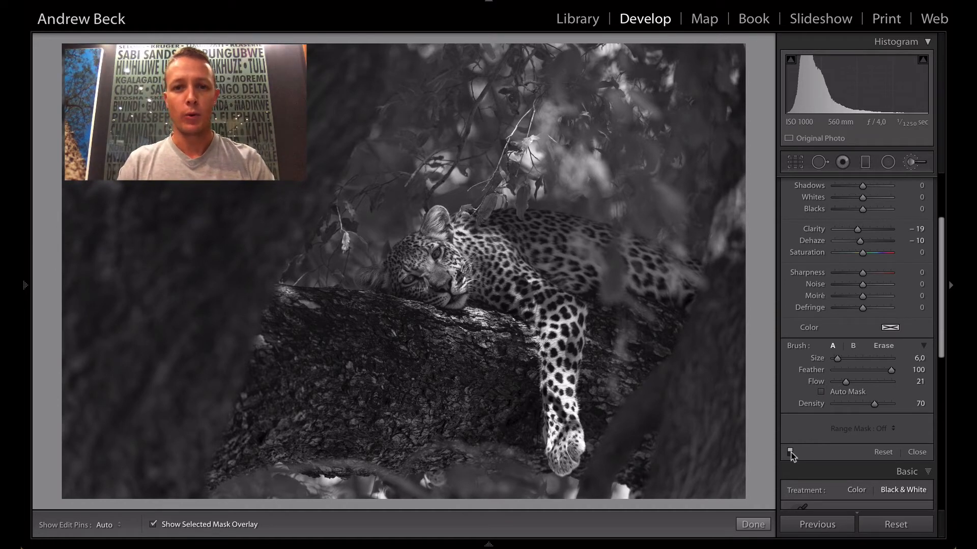
click(790, 453)
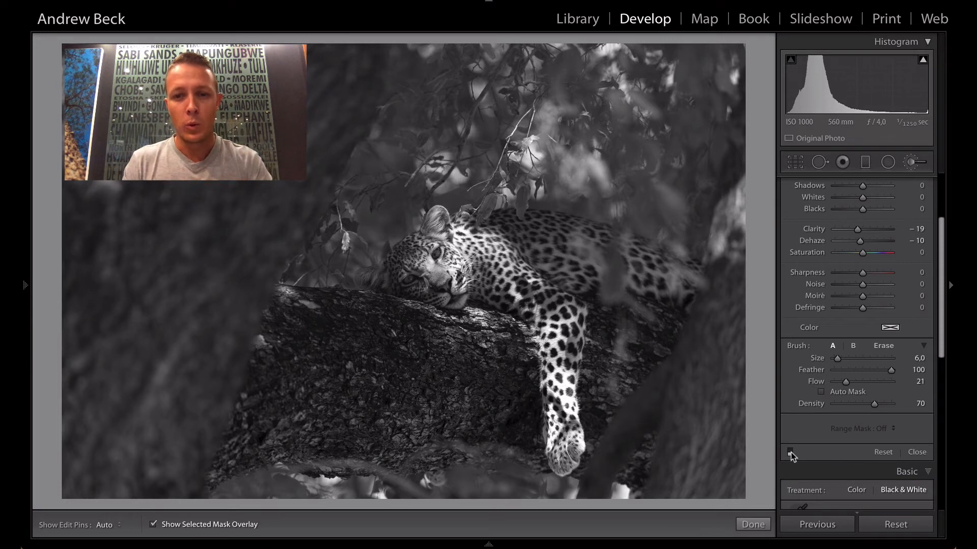
click(790, 453)
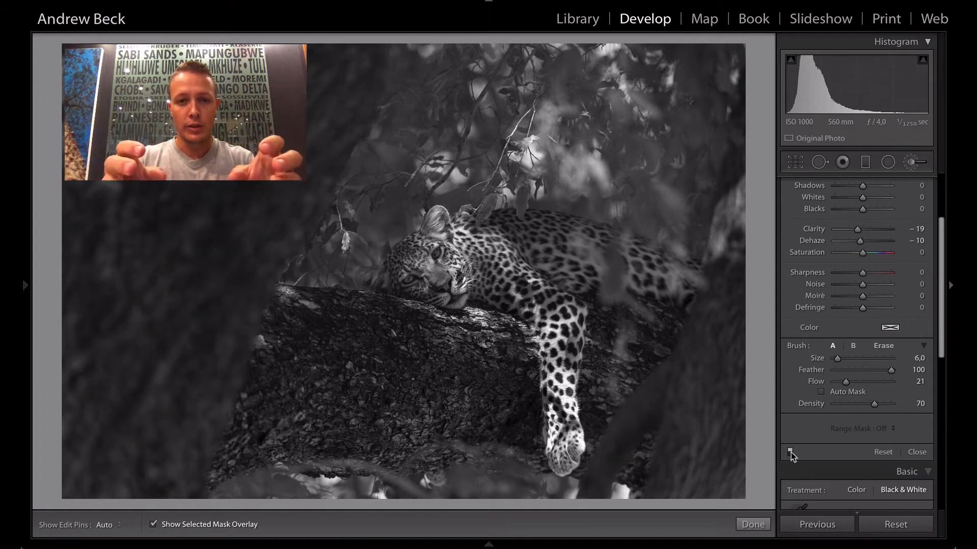
click(790, 452)
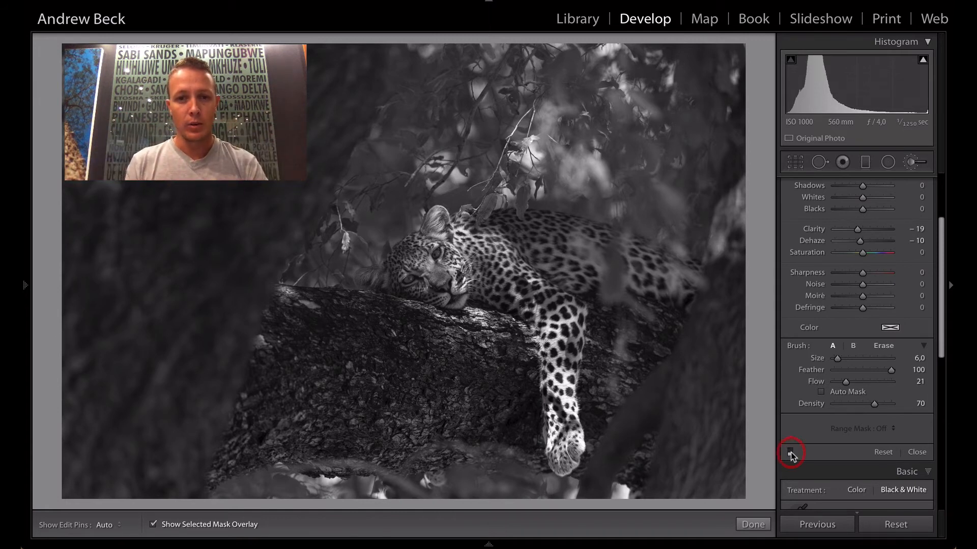
click(790, 452)
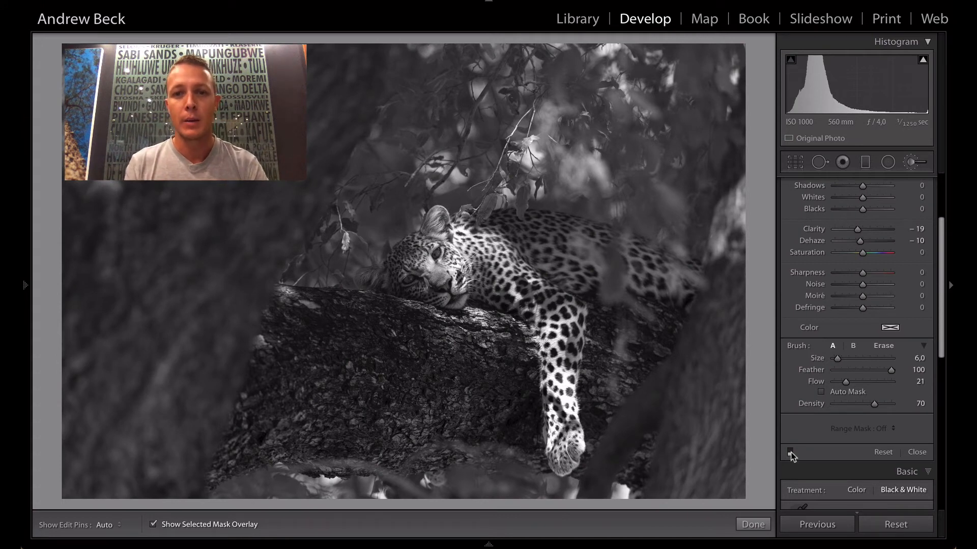
click(790, 453)
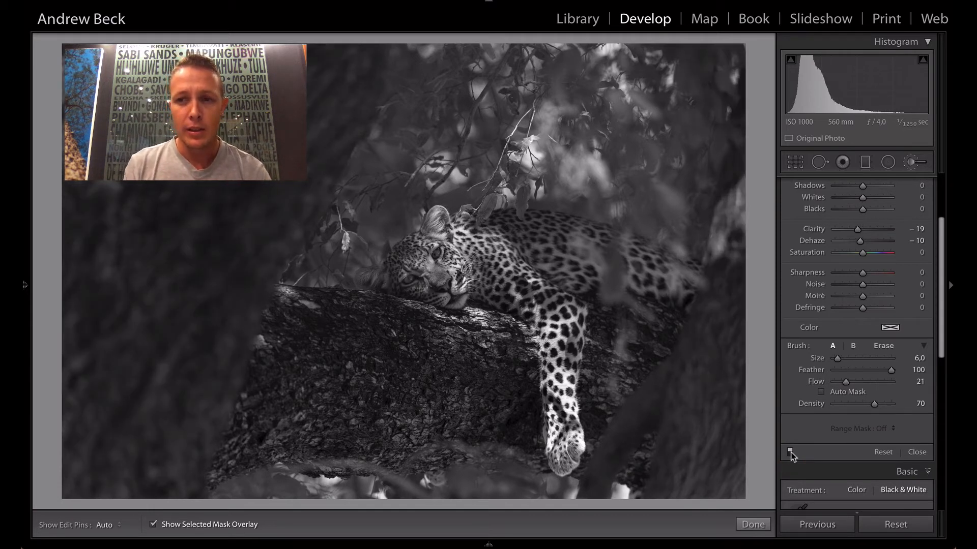
Close the Adjustment Brush and open the Tone Curve settings.
click(910, 164)
scroll(877, 305, down, 3)
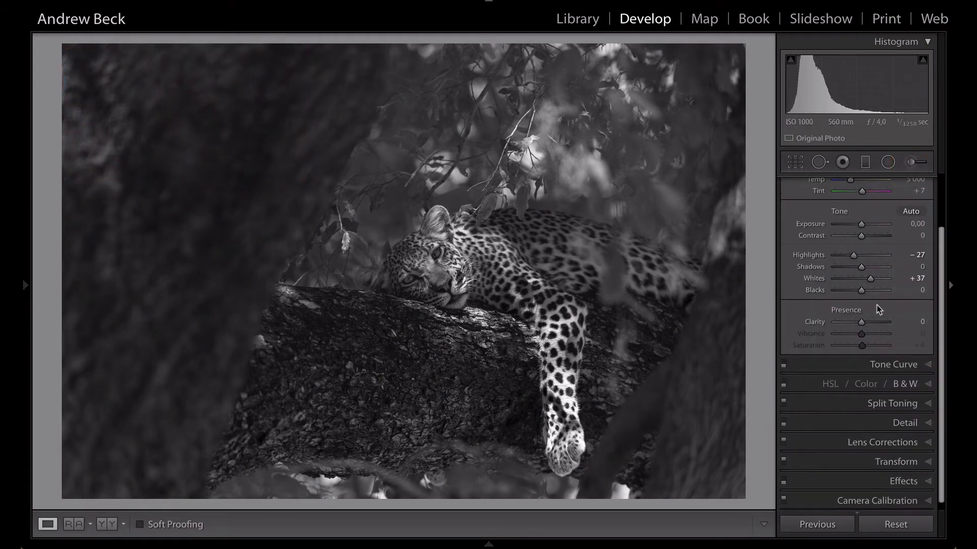
scroll(877, 306, up, 1)
scroll(877, 306, down, 1)
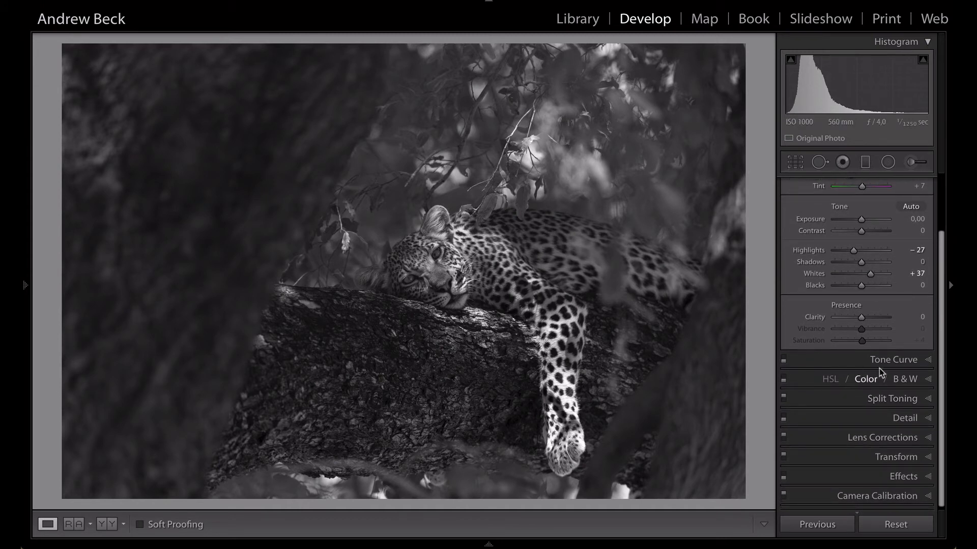
click(926, 361)
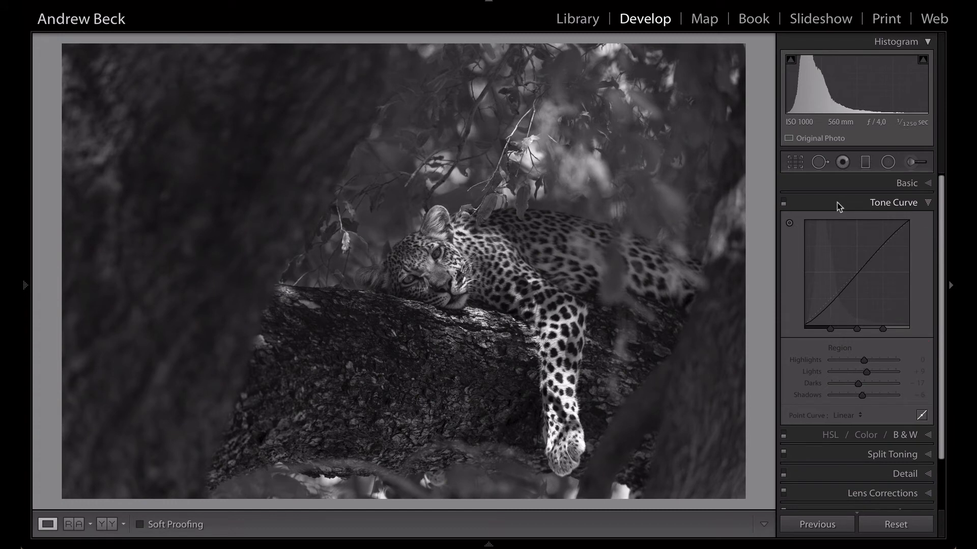
Turn on the Tone Curve adjustments and compare the photo repeatedly with them off and on.
right_click(838, 202)
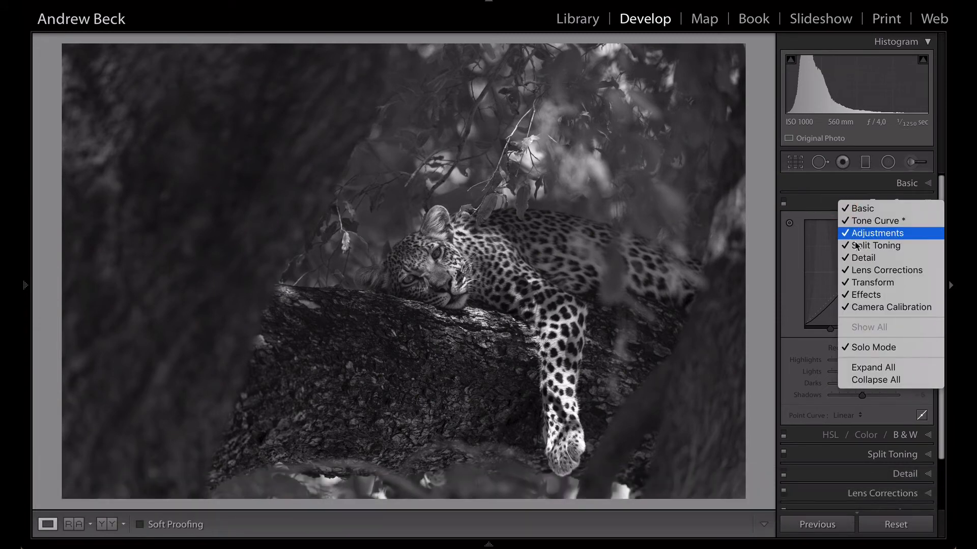
click(816, 205)
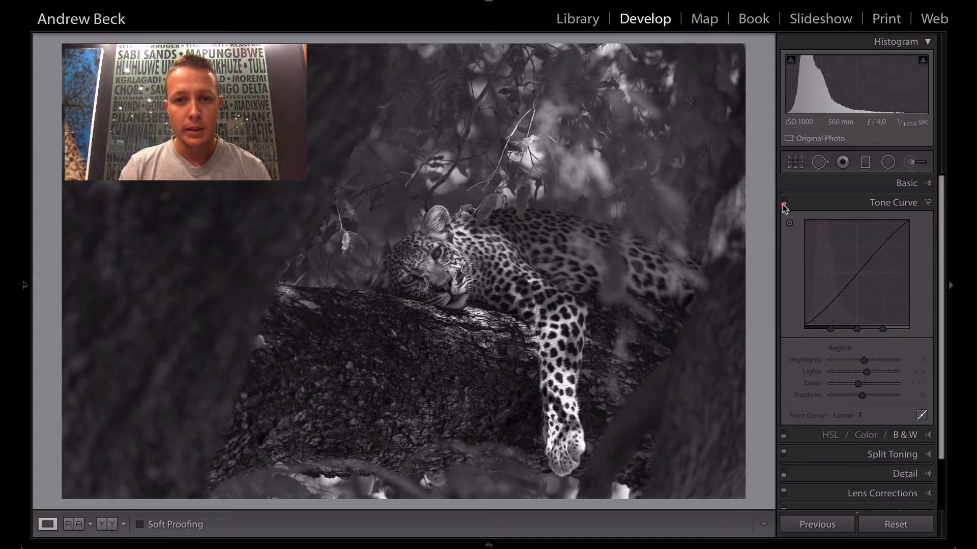
click(784, 203)
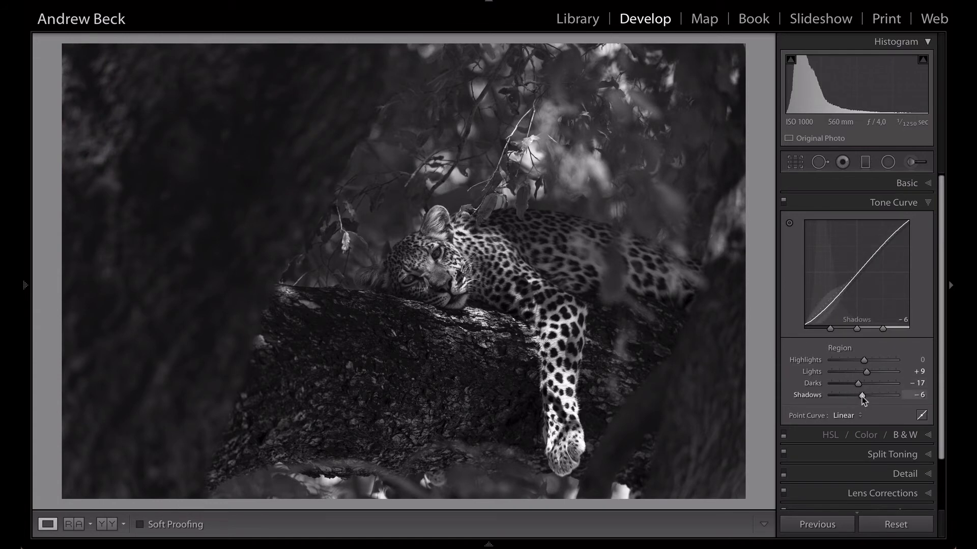
click(782, 204)
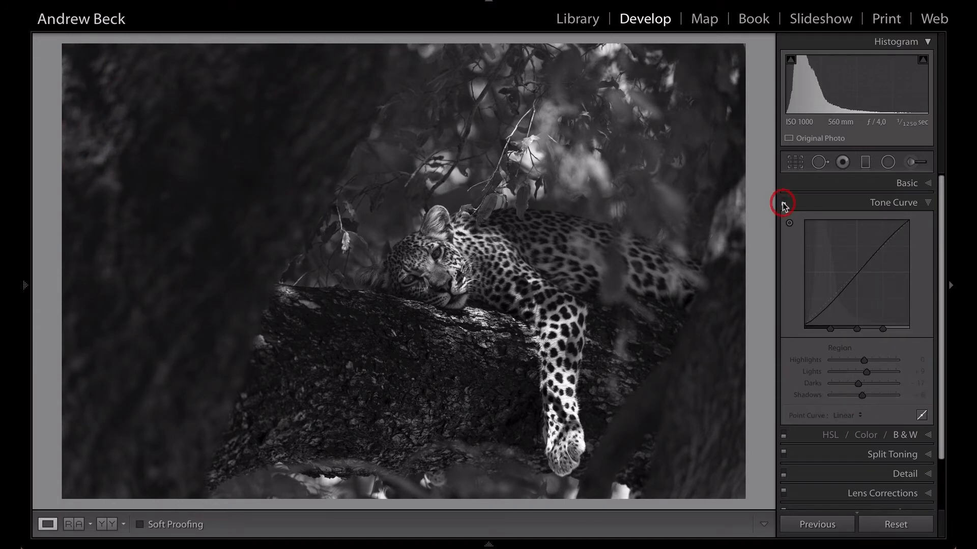
click(782, 203)
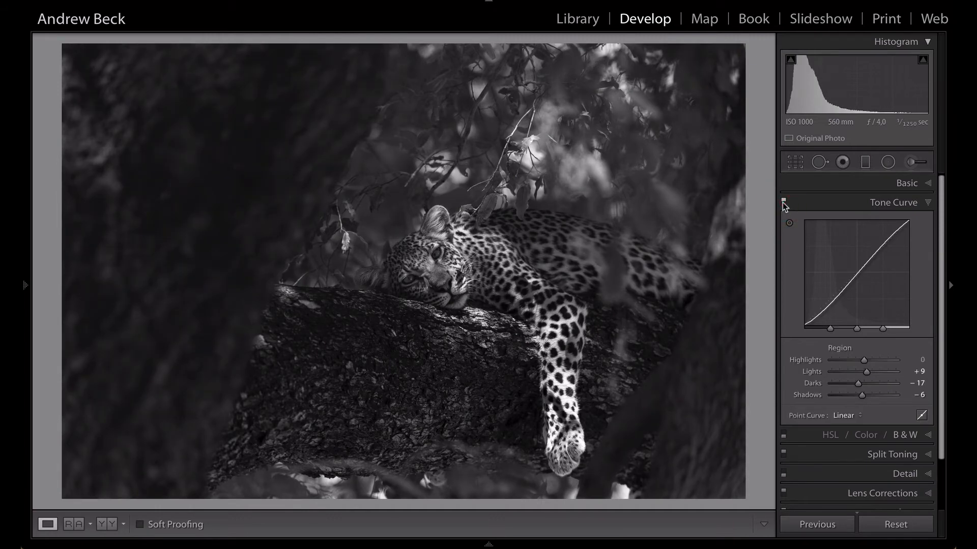
click(783, 202)
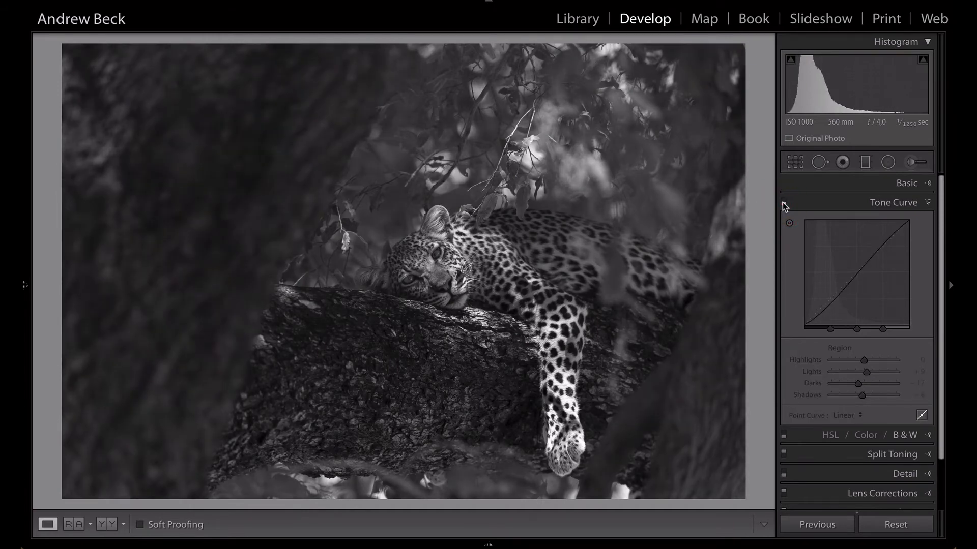
click(783, 202)
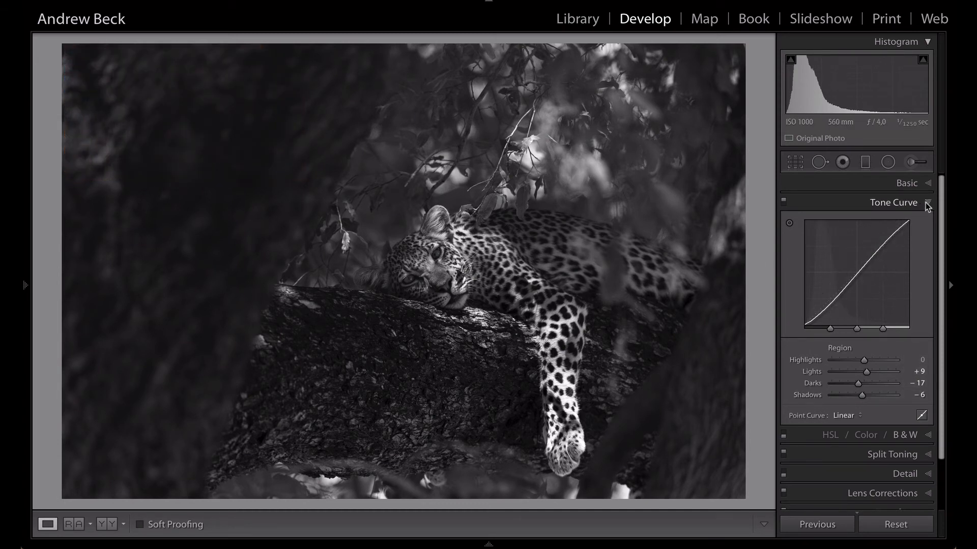
Open the Black & White Mix settings and compare the photo with the mix on and off.
scroll(882, 454, down, 1)
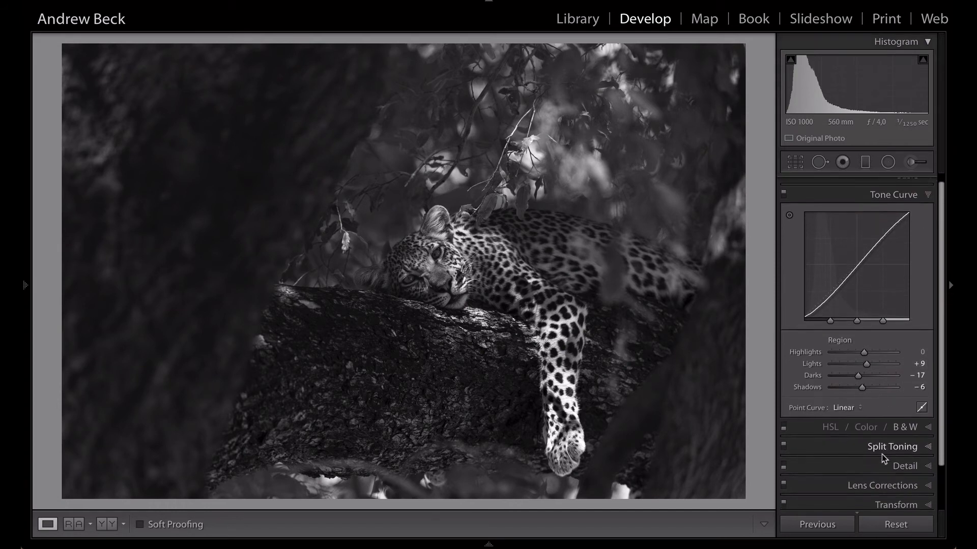
scroll(881, 453, down, 1)
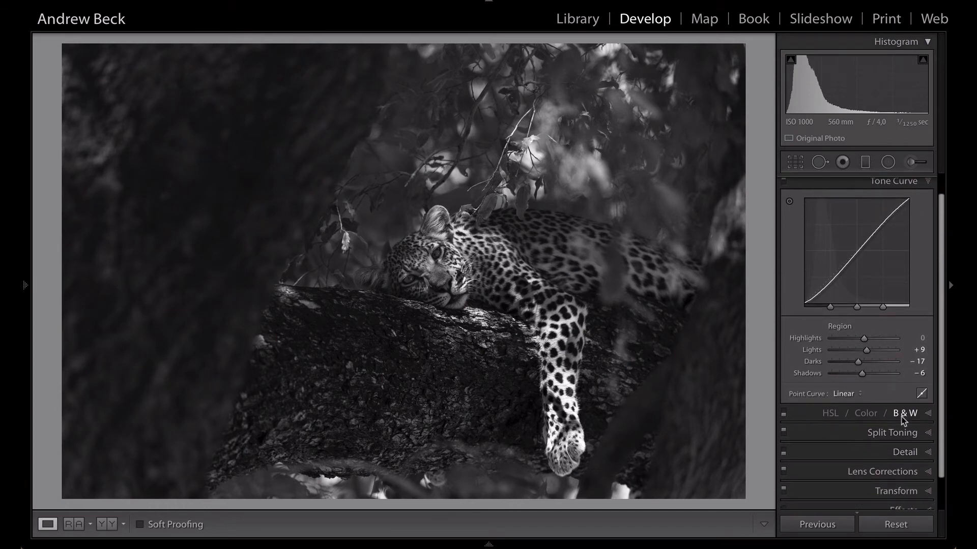
click(929, 416)
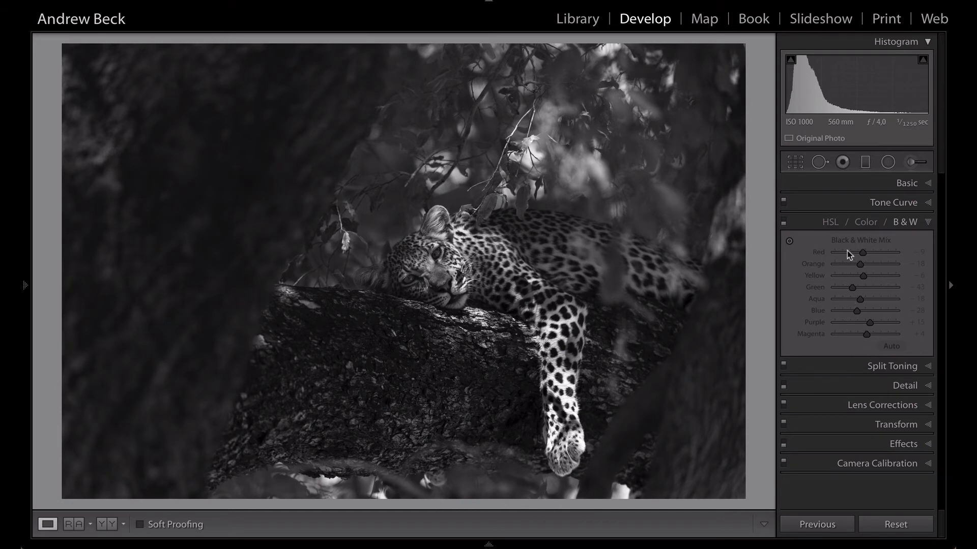
click(783, 224)
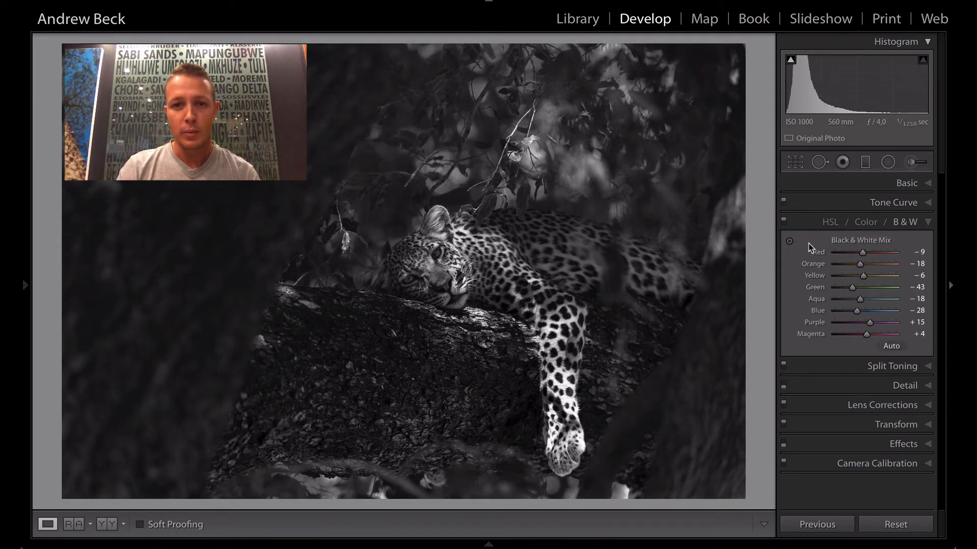
click(784, 223)
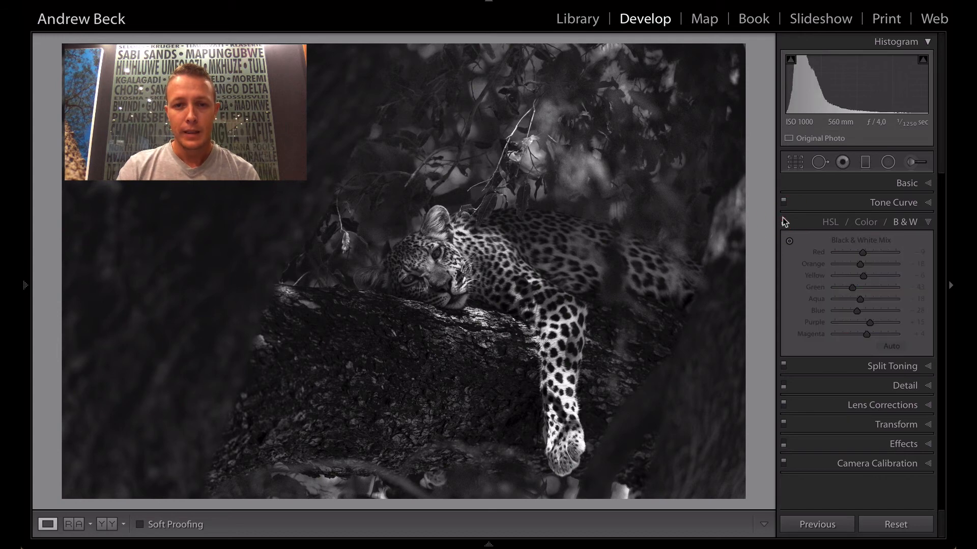
click(783, 223)
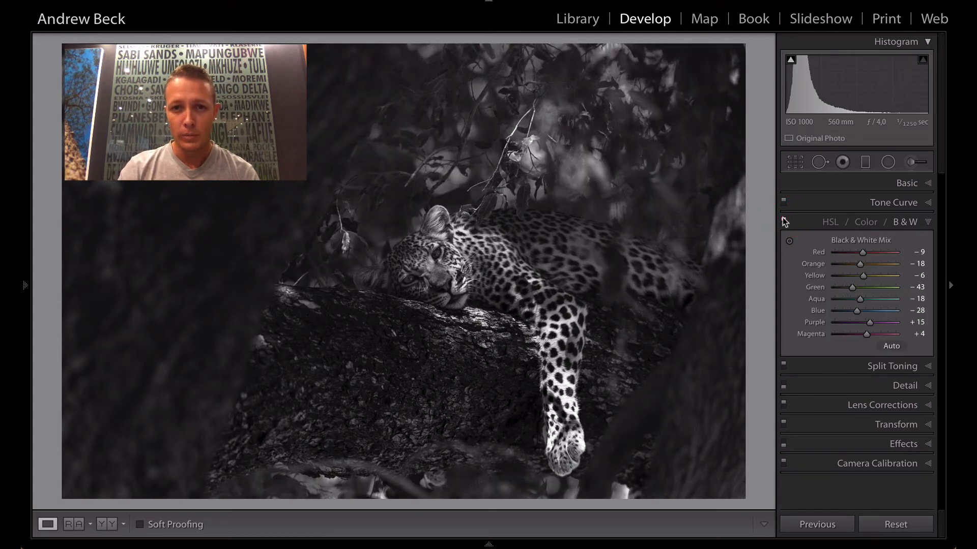
click(784, 222)
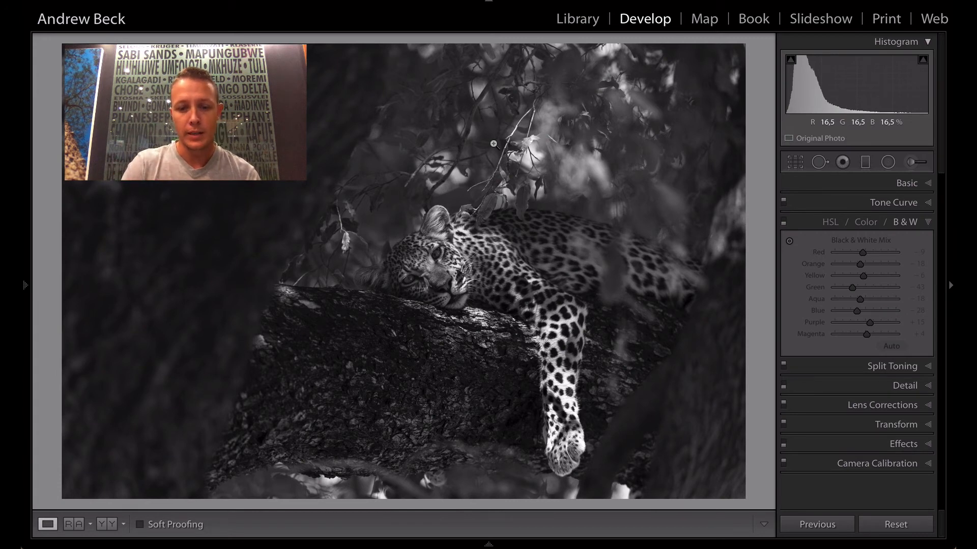
Switch the photo between black and white and colour for comparison, and enable the Black & White Mix.
key(v)
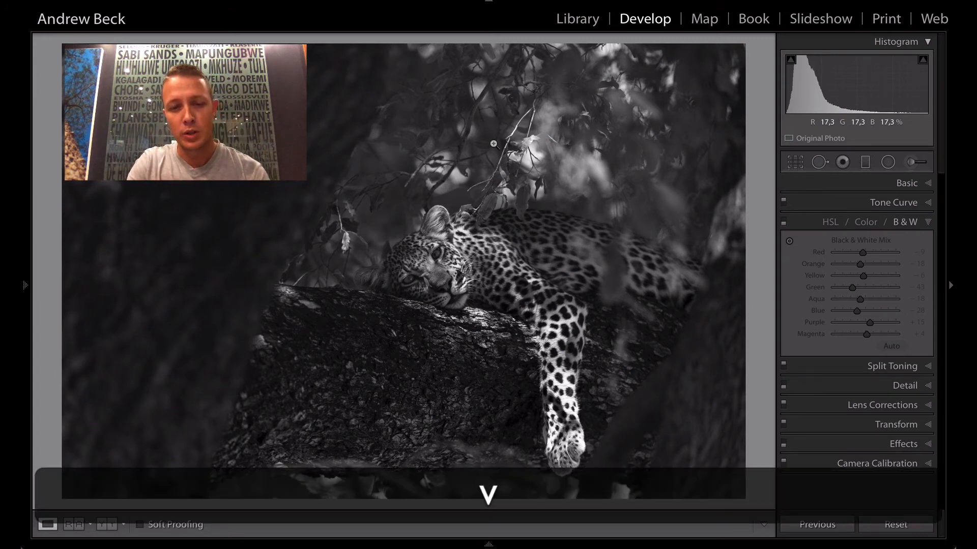
key(v)
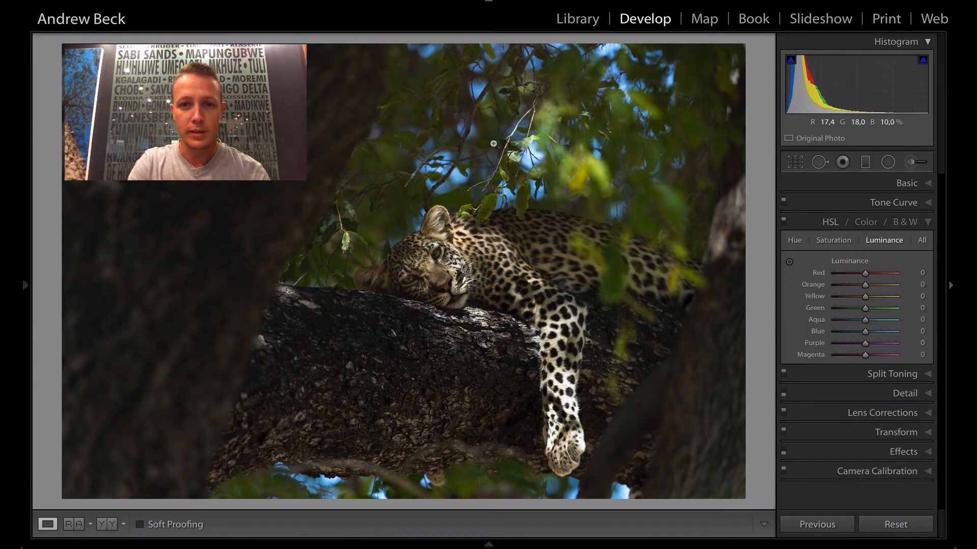
key(v)
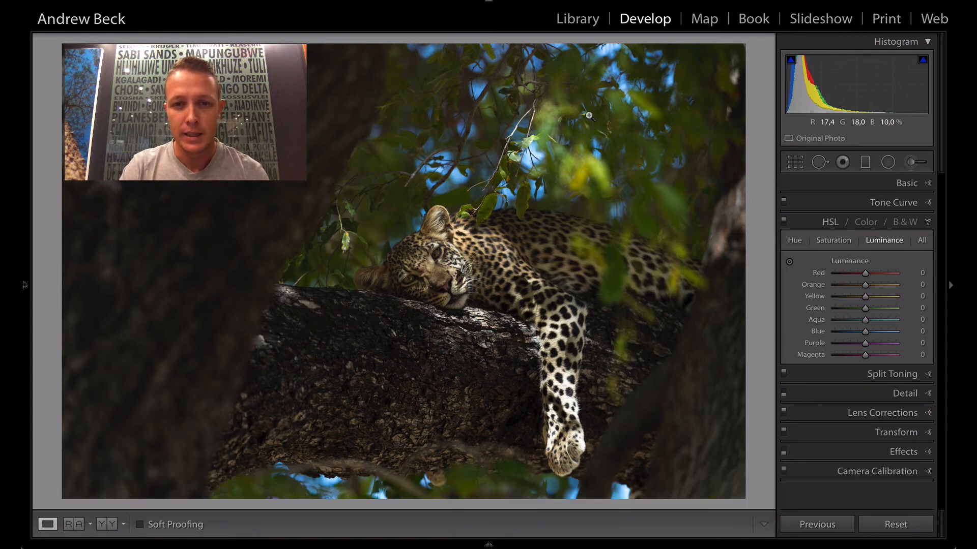
click(783, 222)
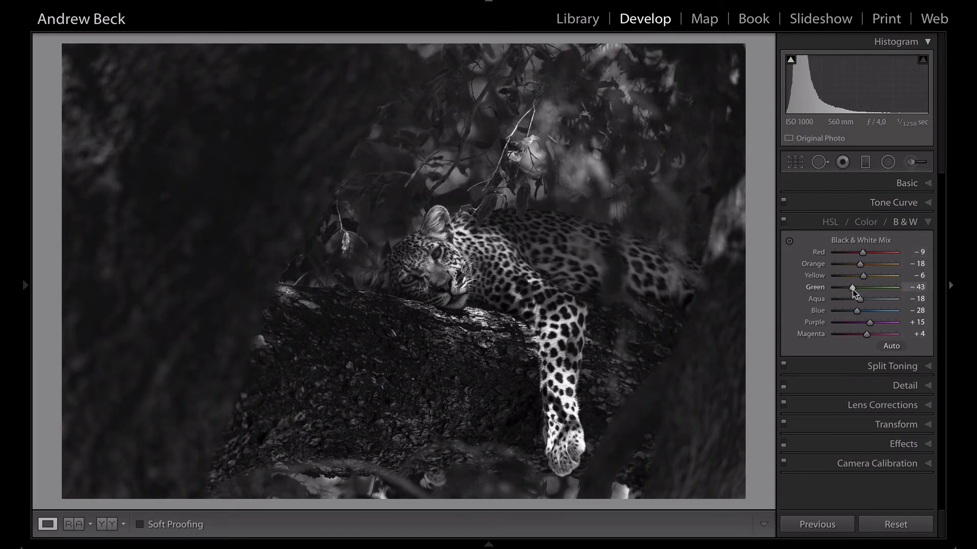
Try a brighter Green in the Black & White Mix, reset it, and set Green to -14.
mouse_move(853, 289)
mouse_down()
mouse_move(887, 288)
mouse_move(820, 291)
mouse_move(872, 289)
mouse_up()
double_click(872, 289)
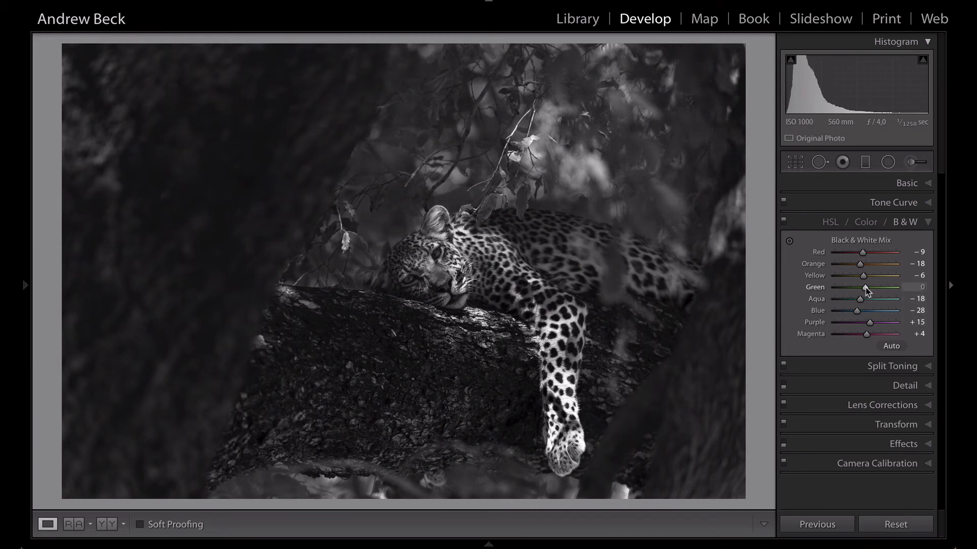
drag(865, 286, 861, 289)
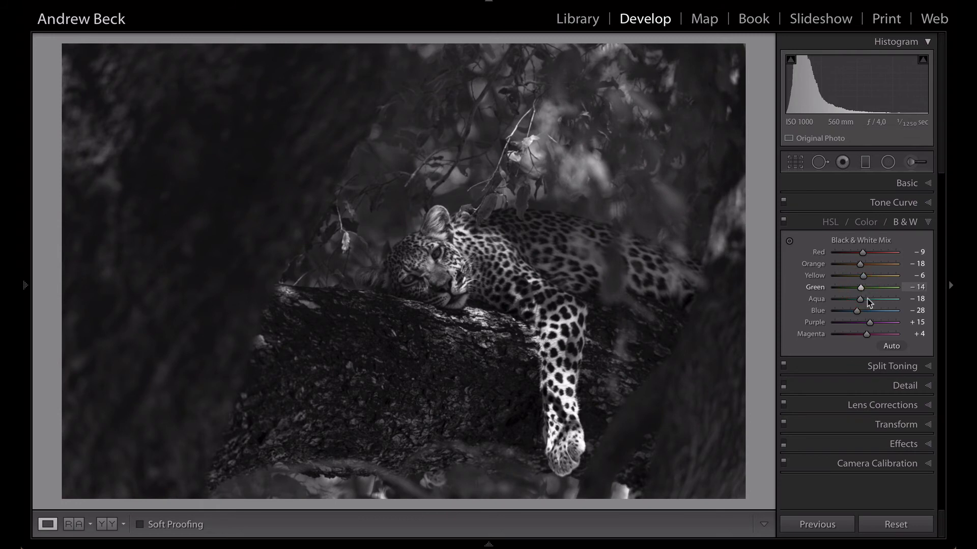
Try Blue at 0 and -100 in the Black & White Mix, then set Blue to -21 and Aqua to -36.
double_click(856, 311)
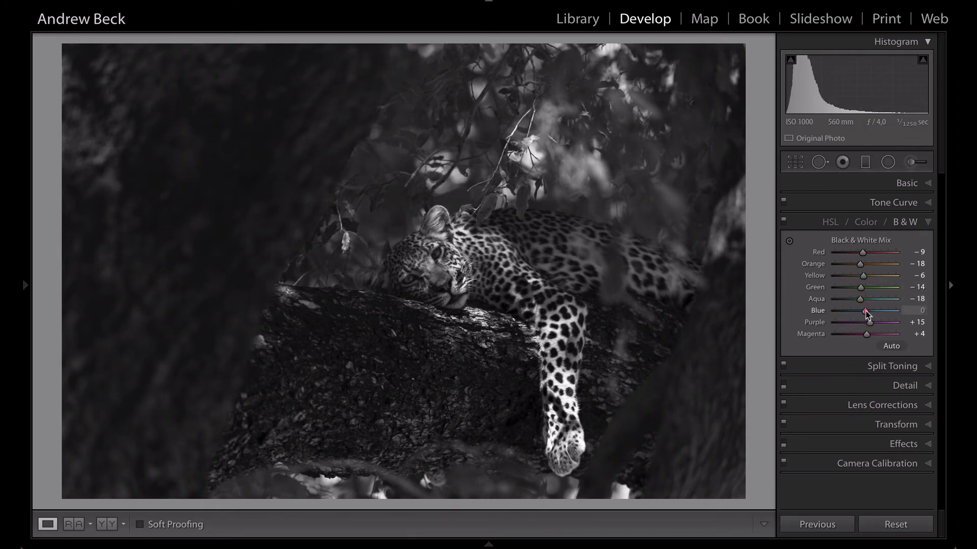
drag(867, 313, 827, 320)
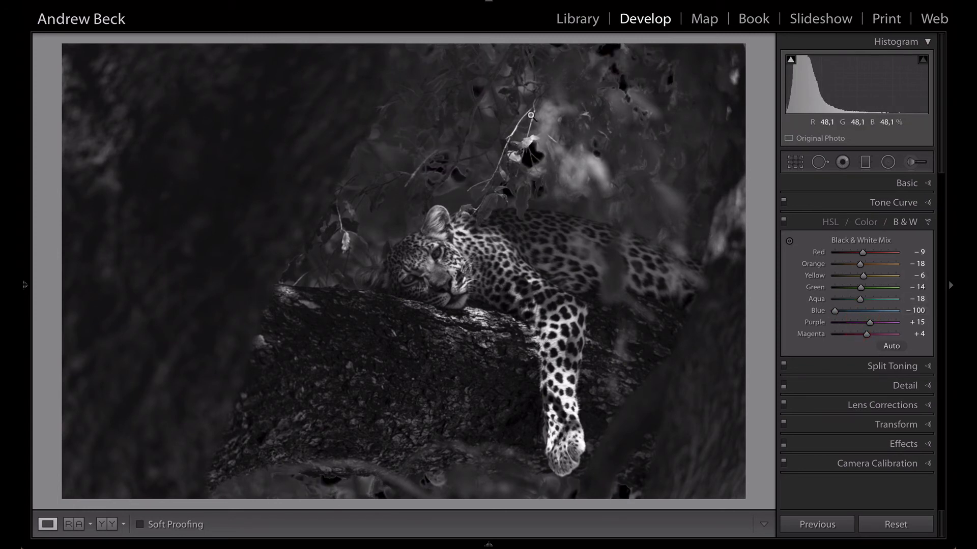
double_click(835, 310)
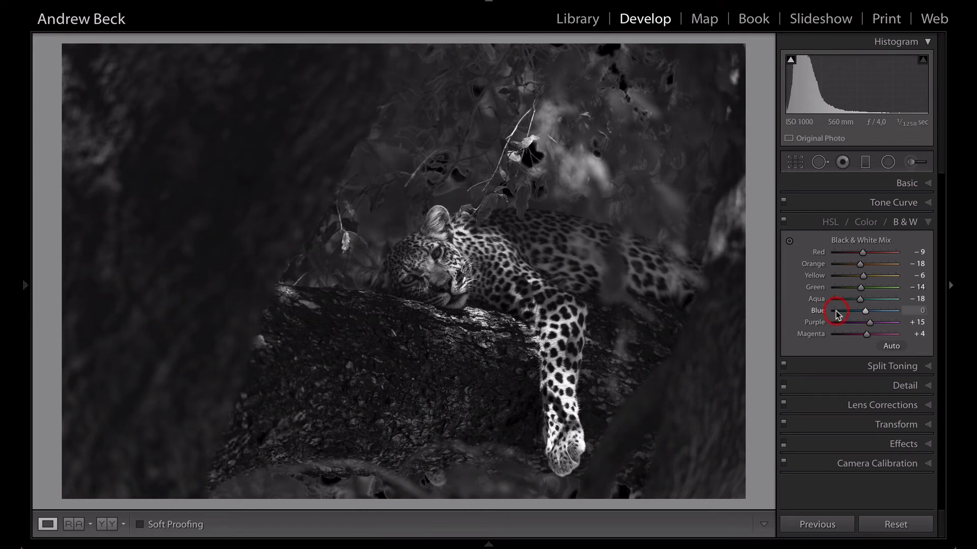
drag(865, 311, 859, 312)
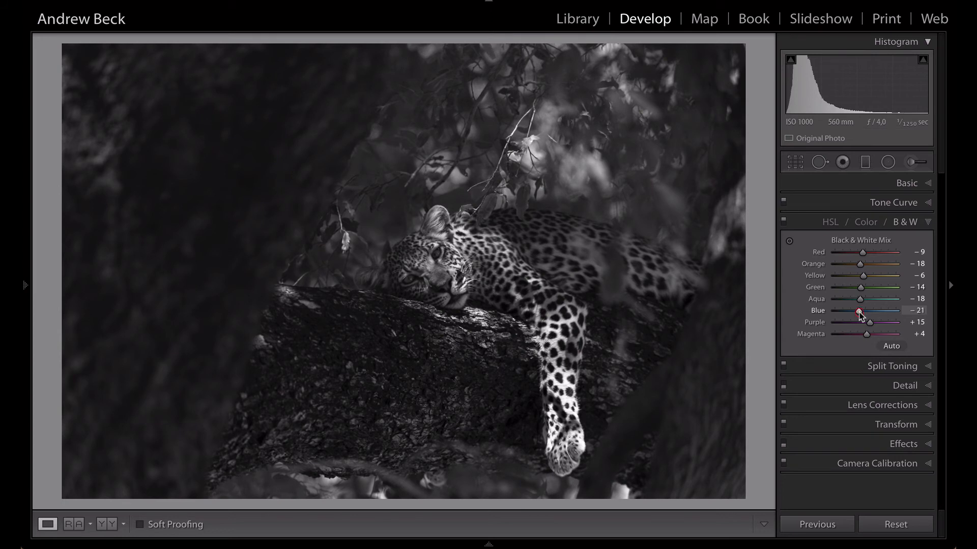
drag(859, 299, 853, 300)
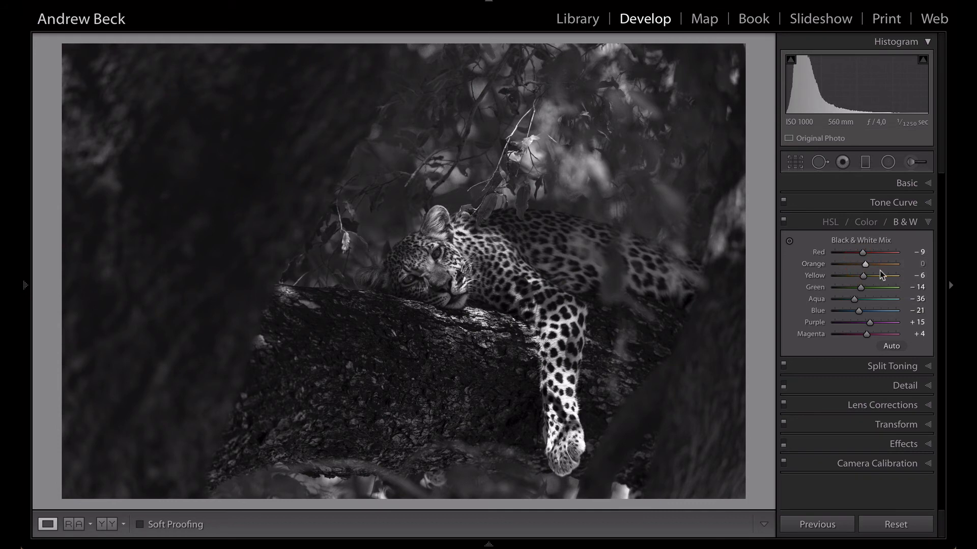
Try Orange at +46 and Yellow at +33 in the Black & White Mix, then reset both to 0.
mouse_move(866, 265)
mouse_down()
mouse_move(879, 266)
mouse_move(874, 277)
mouse_up()
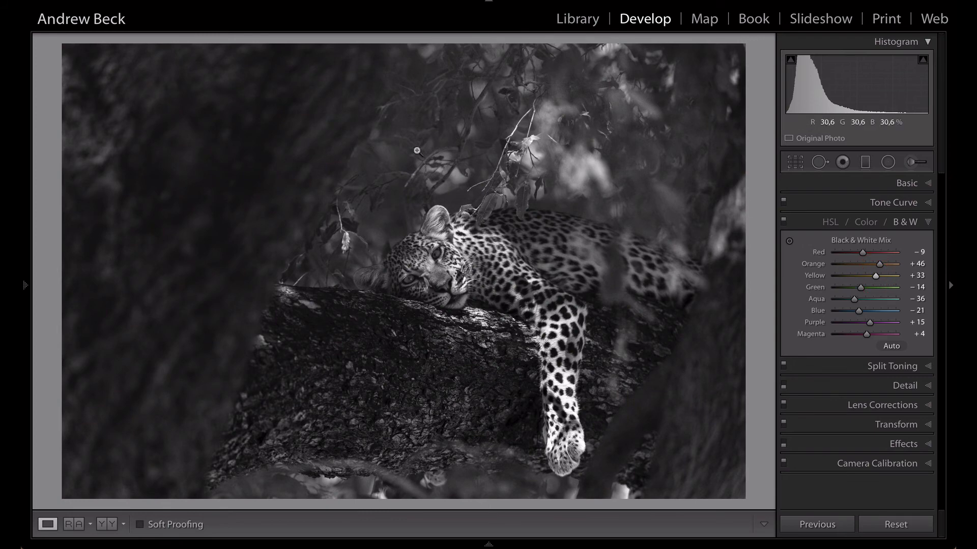
double_click(874, 276)
double_click(879, 264)
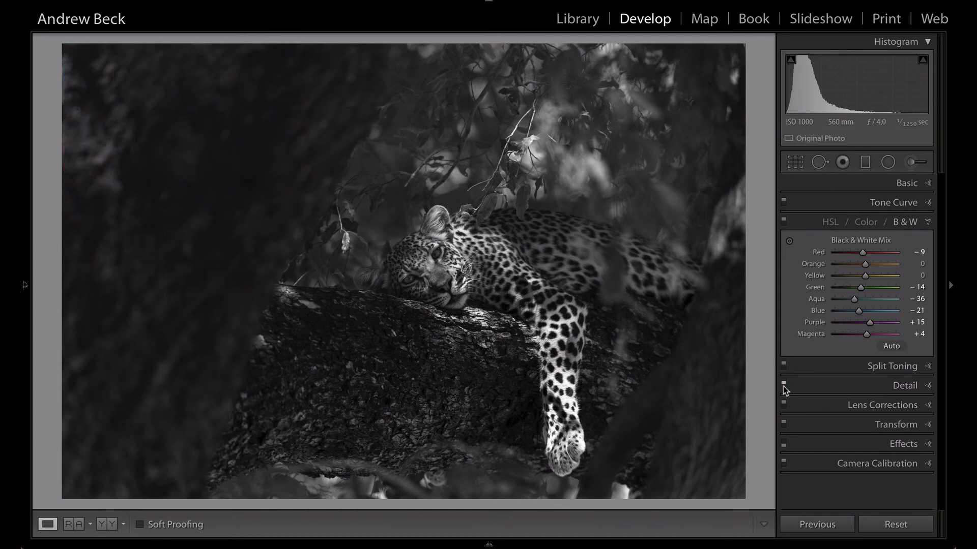
Set the sharpening Masking to 80 in the Detail settings while previewing the mask, and close those settings.
click(853, 386)
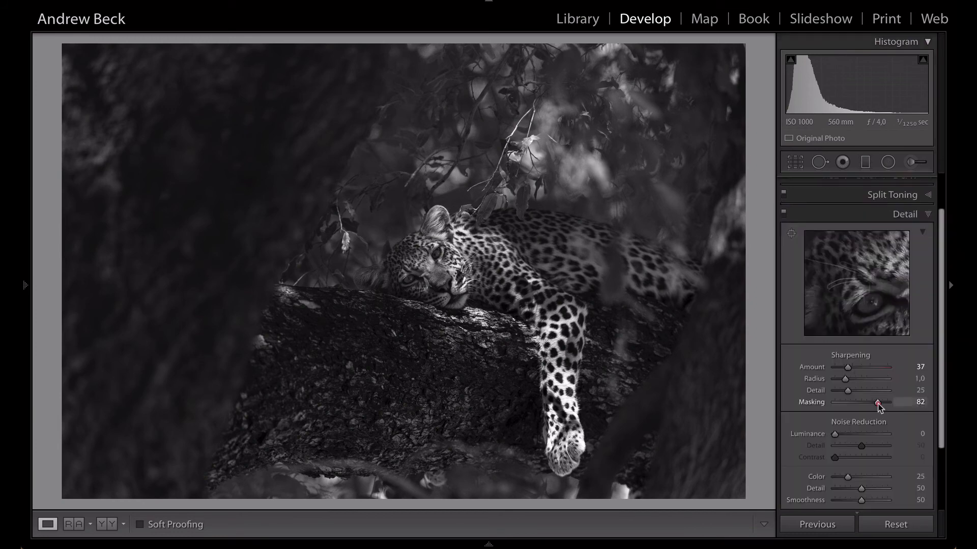
key(alt)
alt+click(877, 403)
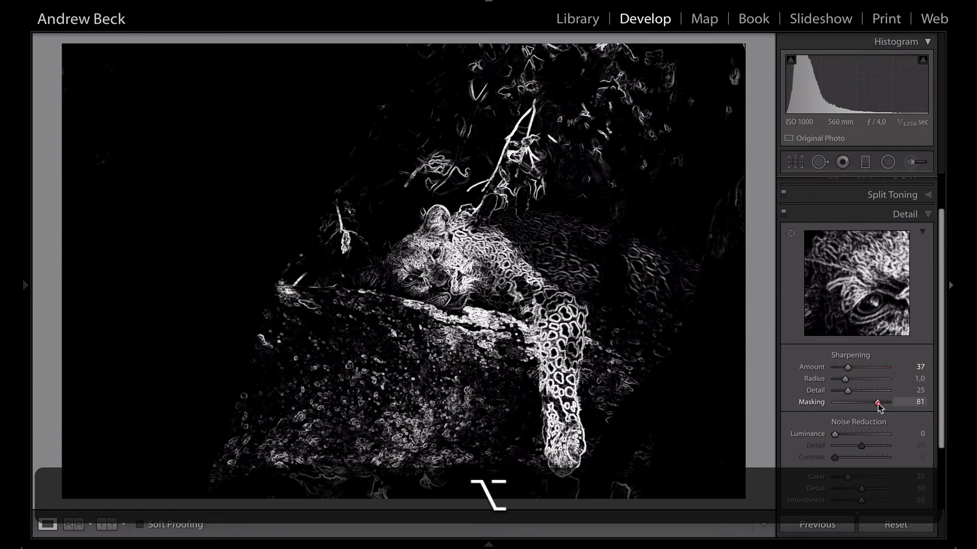
mouse_move(879, 407)
mouse_down()
mouse_move(849, 406)
mouse_move(877, 405)
mouse_up()
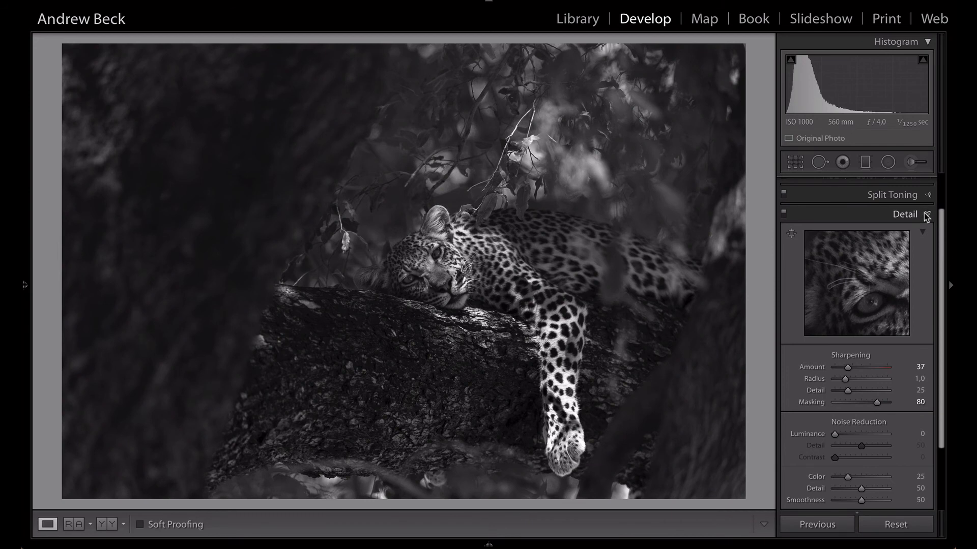
click(925, 217)
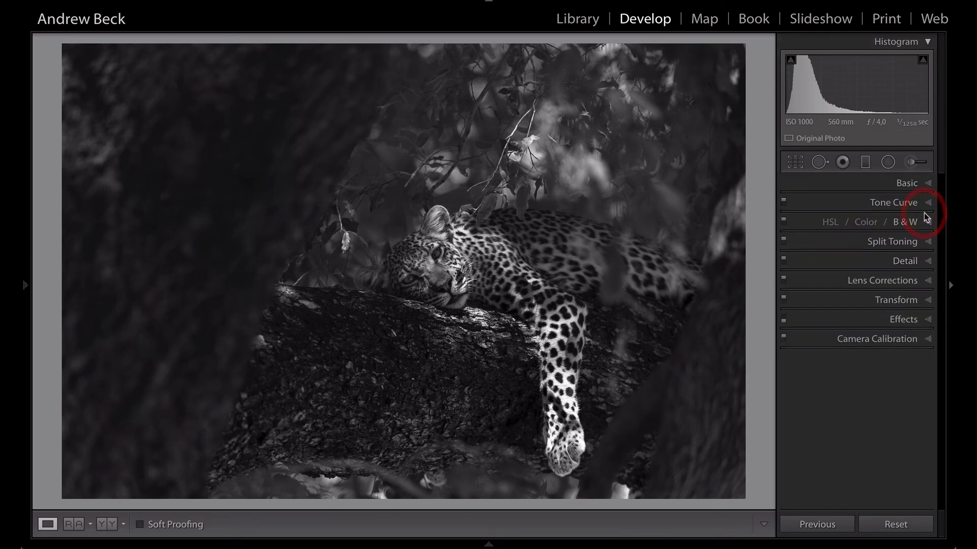
Open the Effects settings, enable the post-crop vignette and compare the photo with it off and on.
click(917, 321)
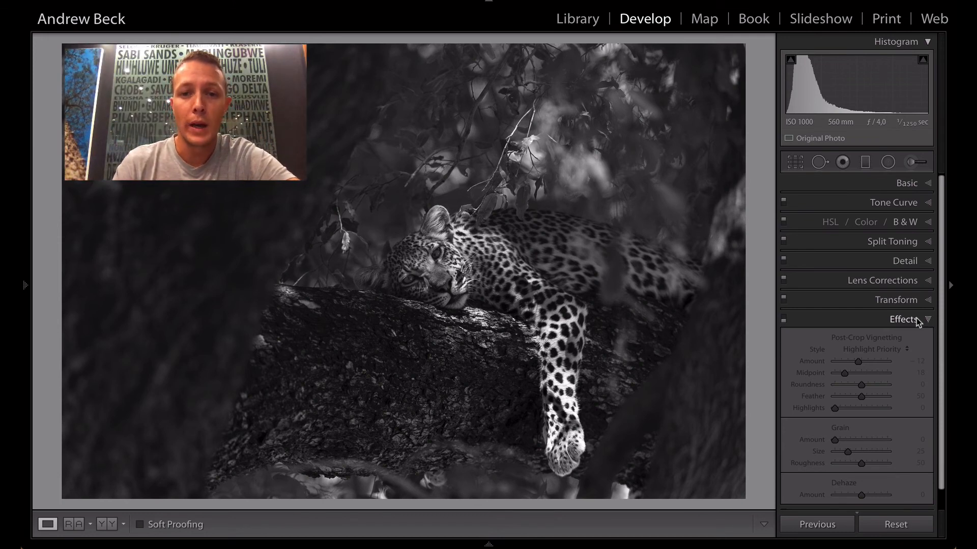
click(783, 320)
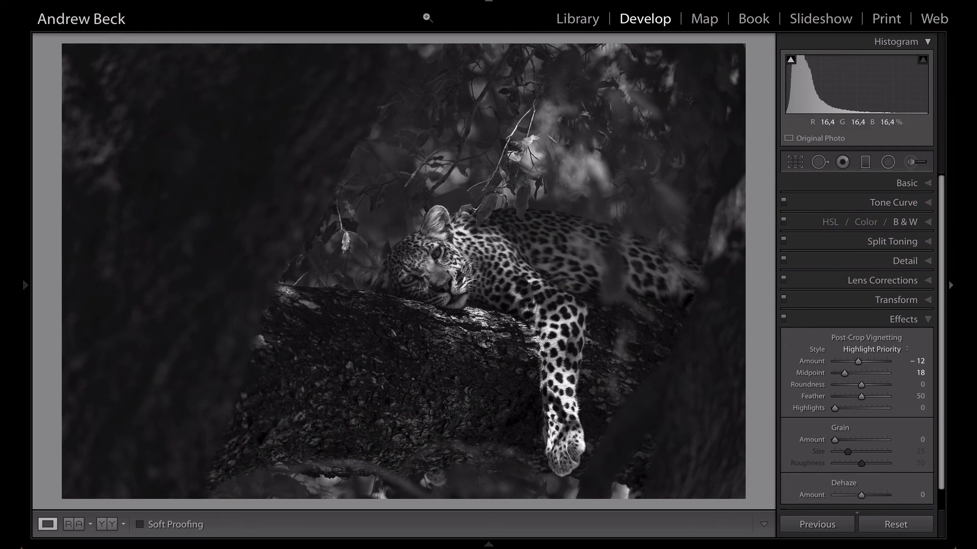
click(782, 319)
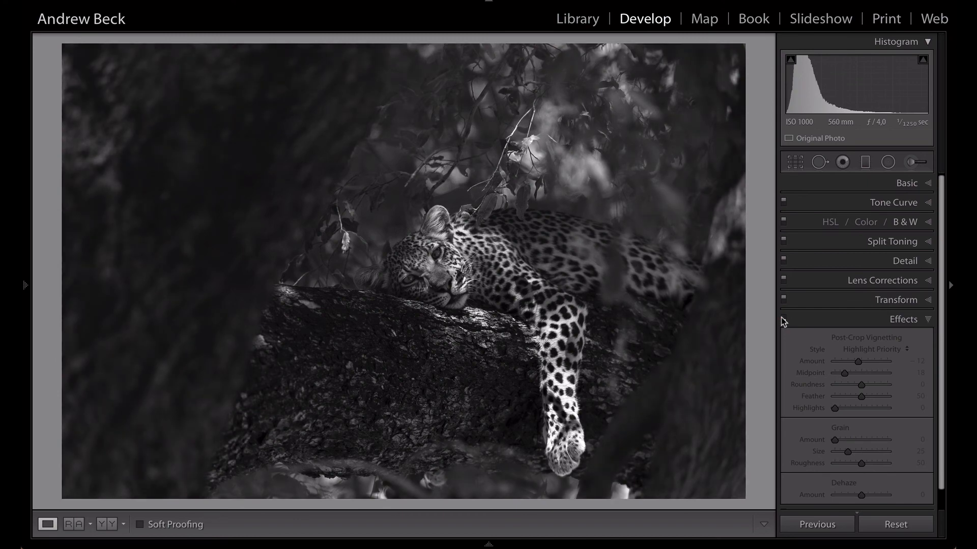
click(782, 319)
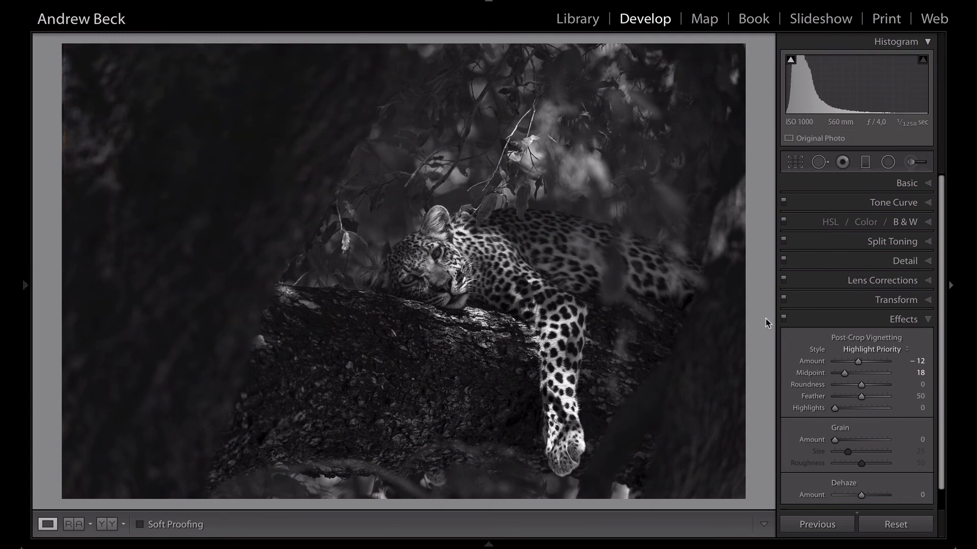
Compare the original colour photo with the finished black-and-white edit repeatedly, and close the Effects settings.
key(backslash)
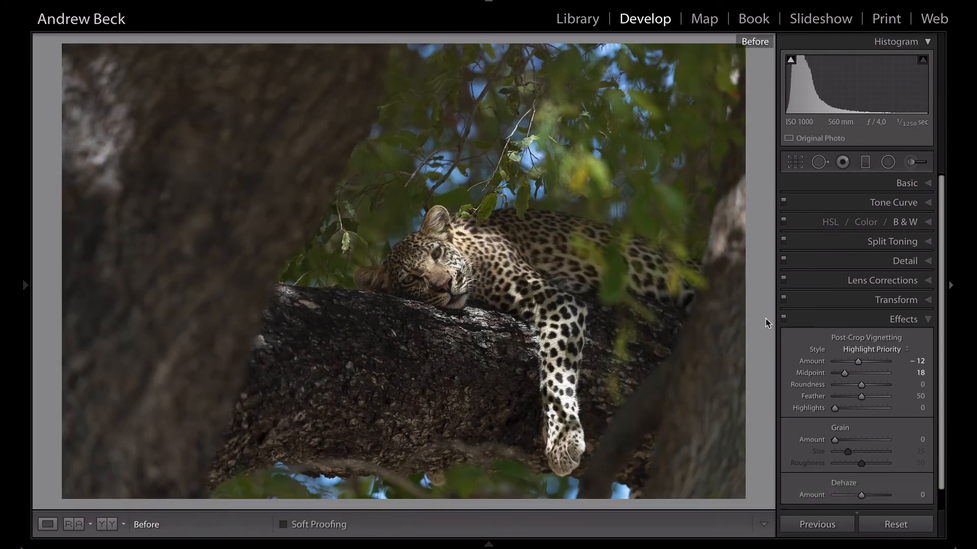
key(backslash)
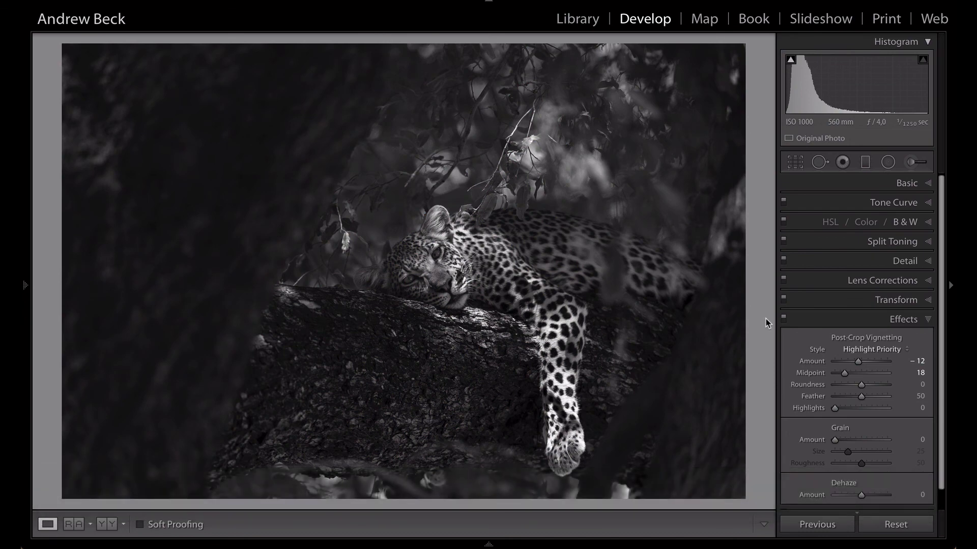
key(backslash)
key(backslash)
key(backslash)
key(backslash)
key(backslash)
key(backslash)
key(backslash)
key(backslash)
key(backslash)
key(backslash)
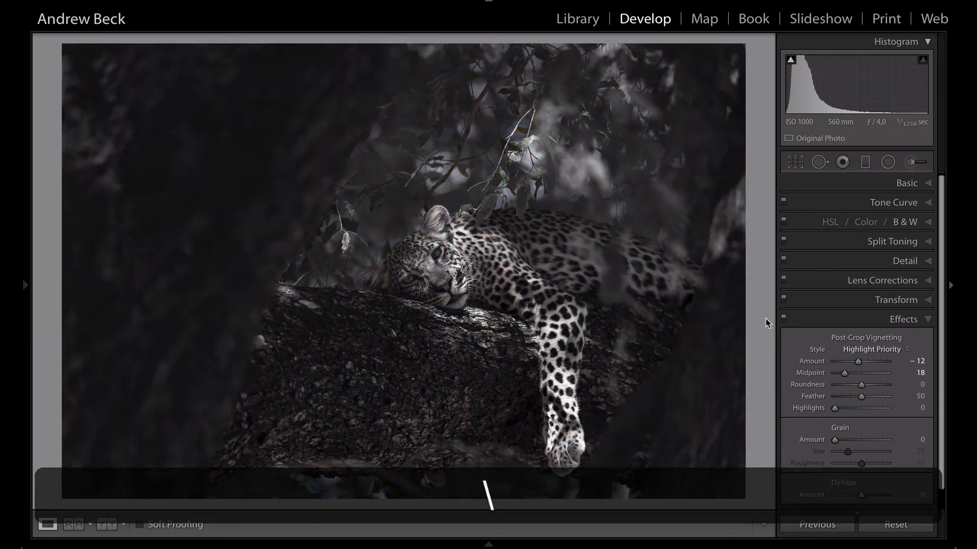
key(backslash)
key(backslash)
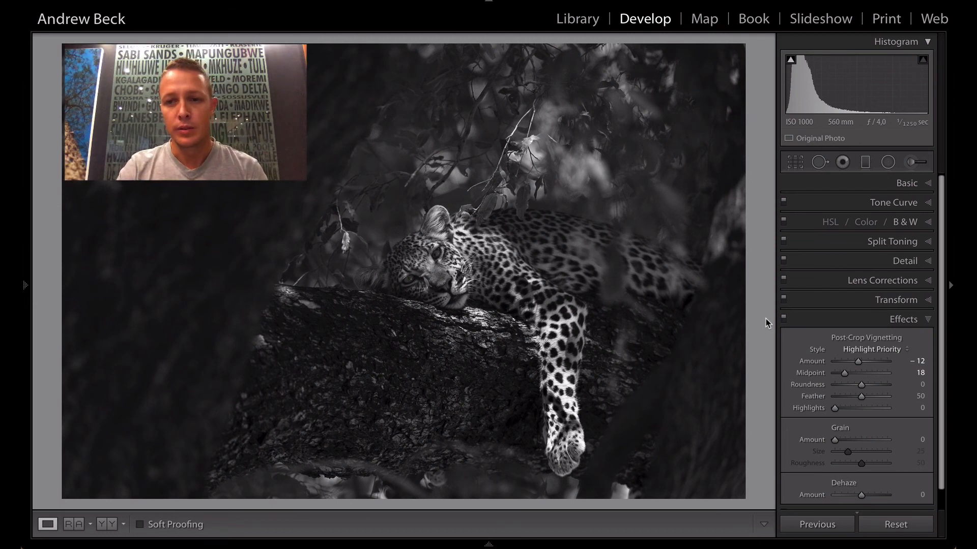
click(922, 319)
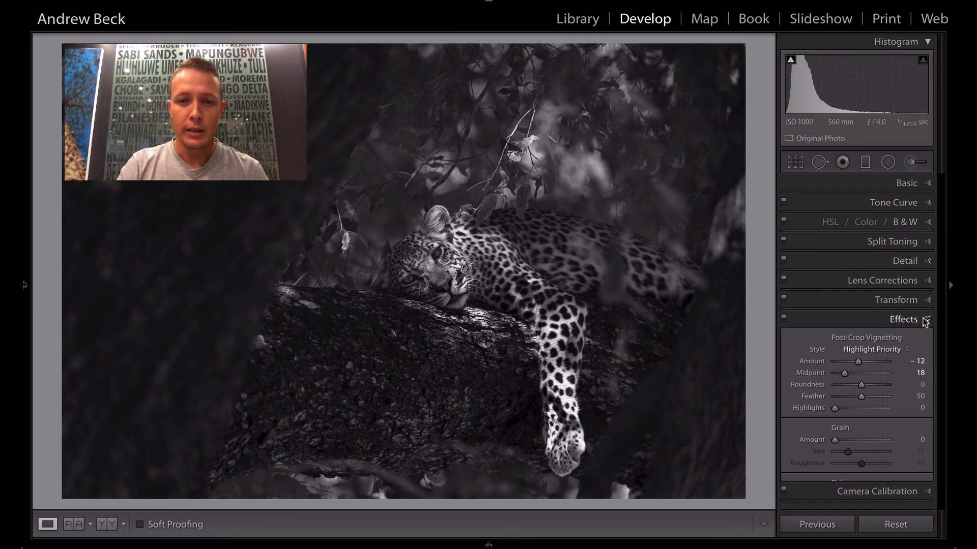